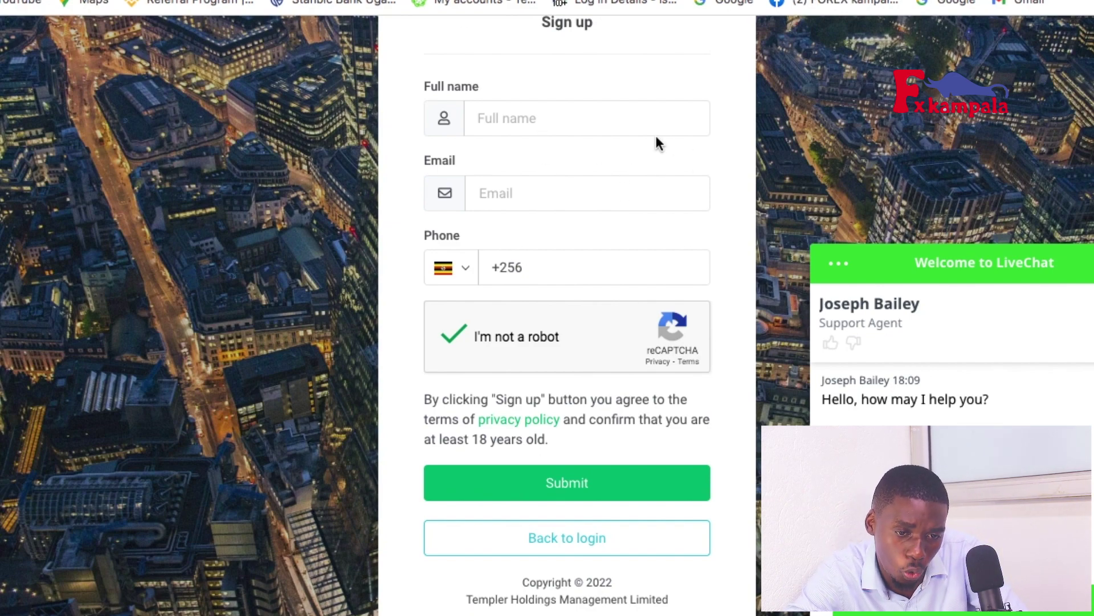
Search Google for templerfx and open the Templer FX Trader home page.
left_click(730, 13)
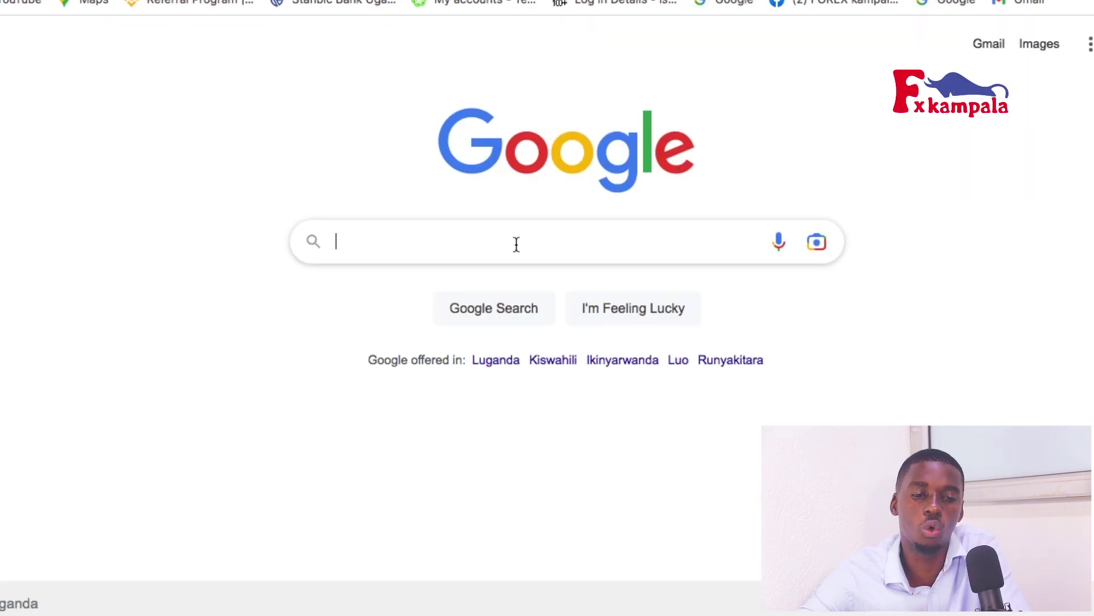
left_click(516, 244)
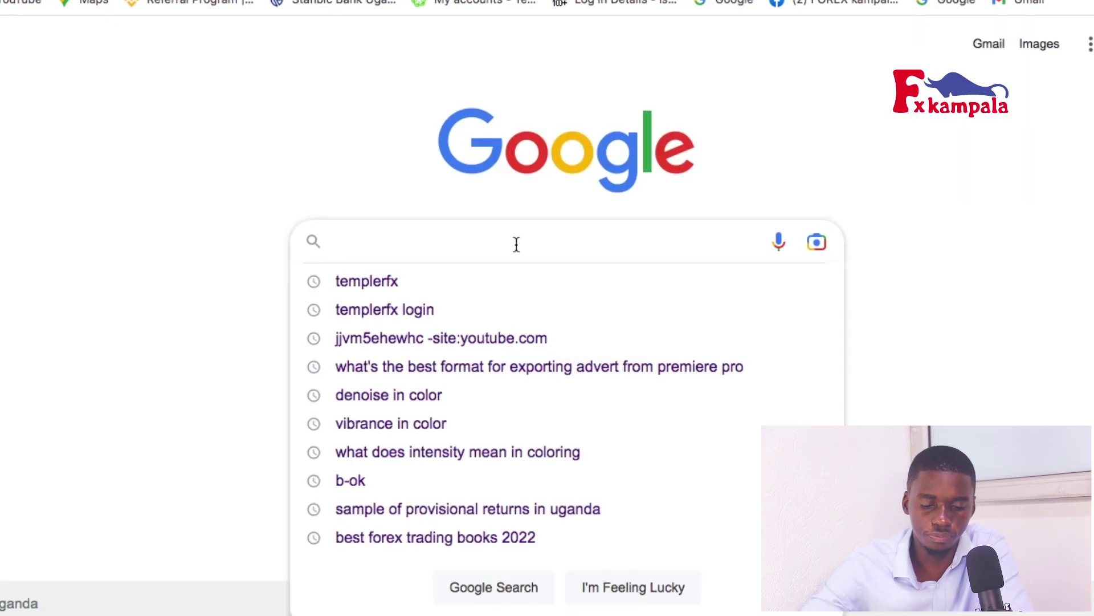
left_click(374, 285)
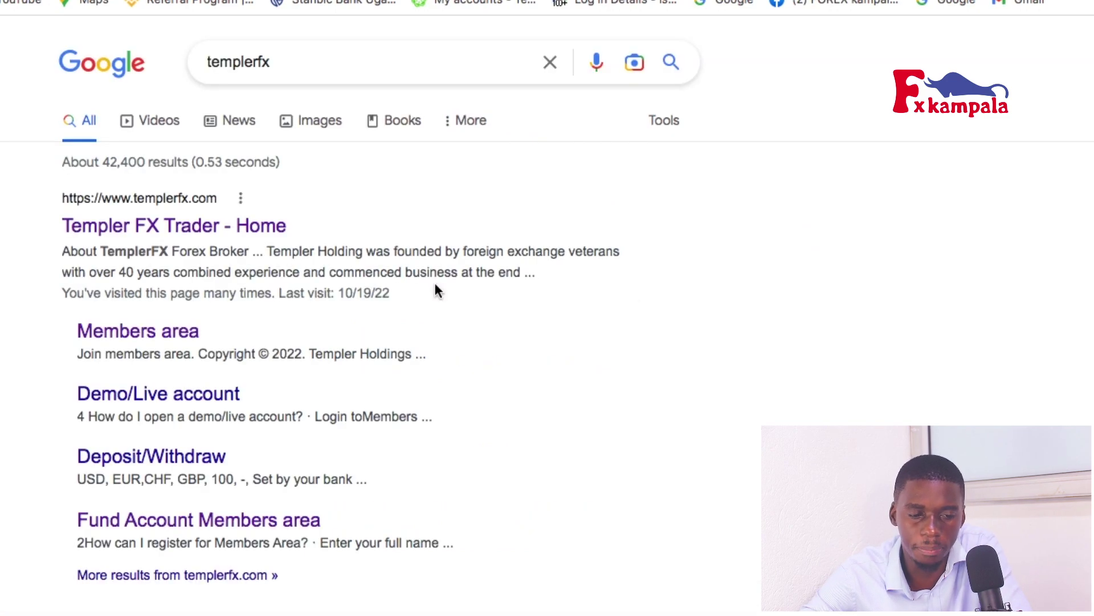
left_click(207, 227)
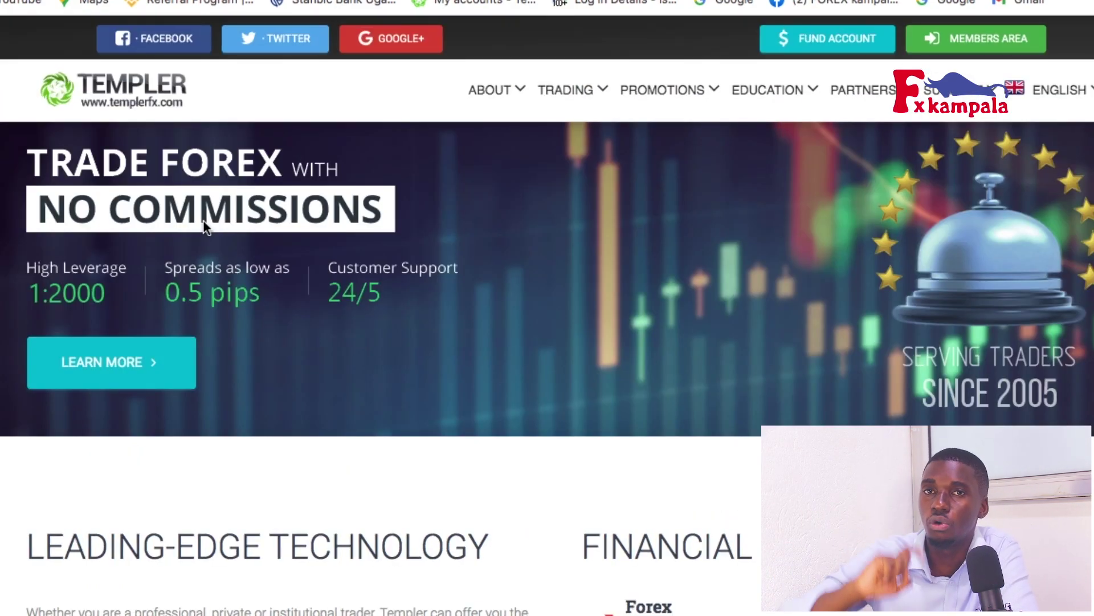
Log in to the Members Area with the account email, passing the reCAPTCHA check.
left_click(974, 51)
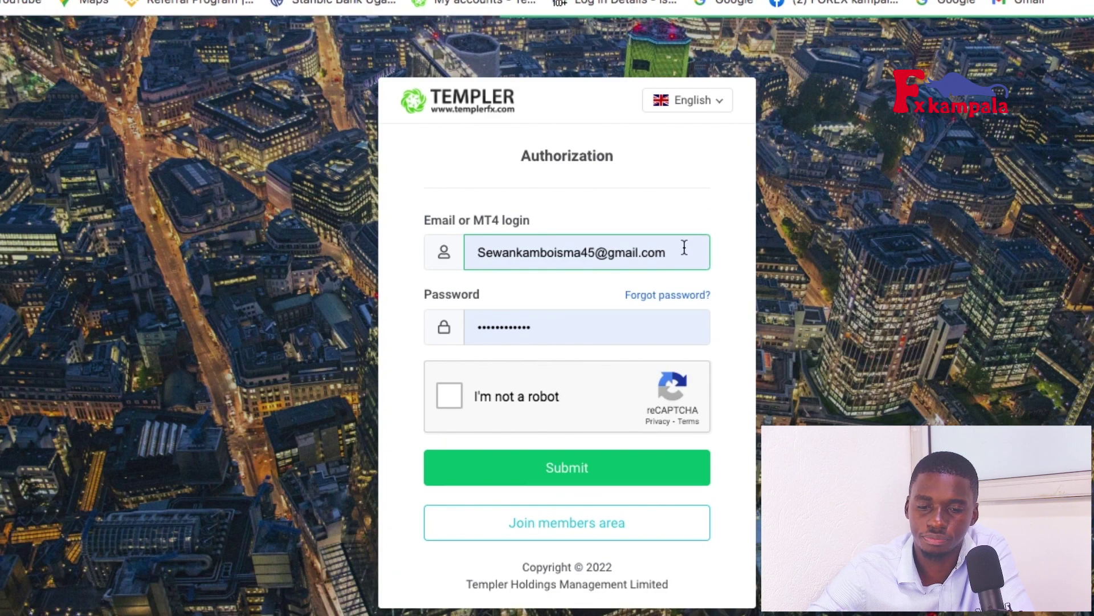
left_click(684, 247)
key("BackSpace")
key("BackSpace")
key("BackSpace")
key("BackSpace")
key("BackSpace")
key("BackSpace")
key("BackSpace")
key("BackSpace")
key("BackSpace")
key("BackSpace")
key("BackSpace")
key("BackSpace")
key("BackSpace")
key("BackSpace")
key("BackSpace")
key("BackSpace")
key("BackSpace")
key("BackSpace")
key("BackSpace")
key("BackSpace")
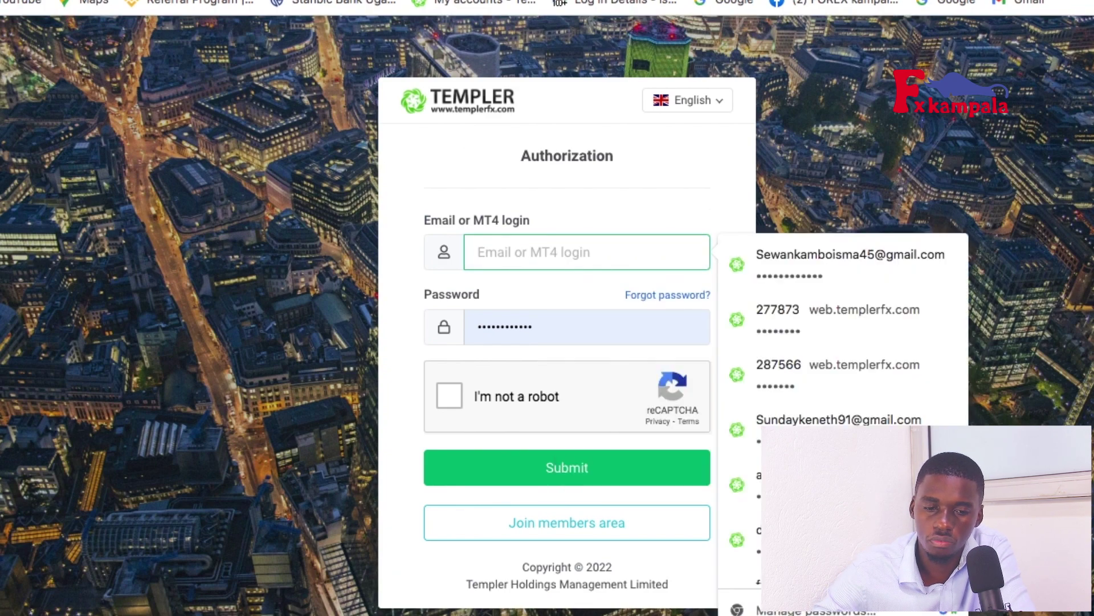
left_click(815, 150)
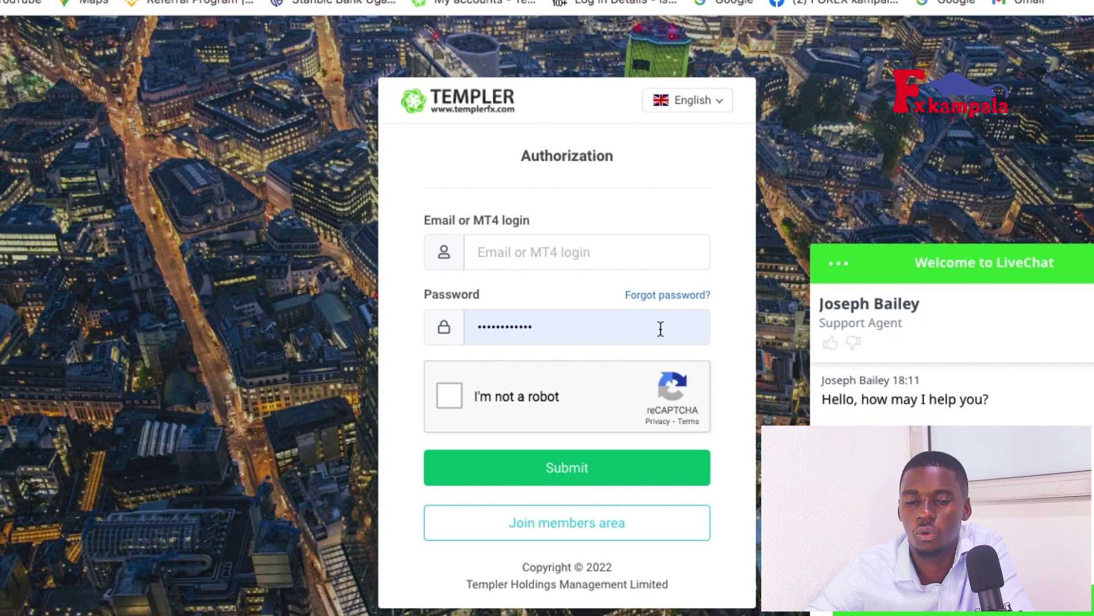
left_click(602, 256)
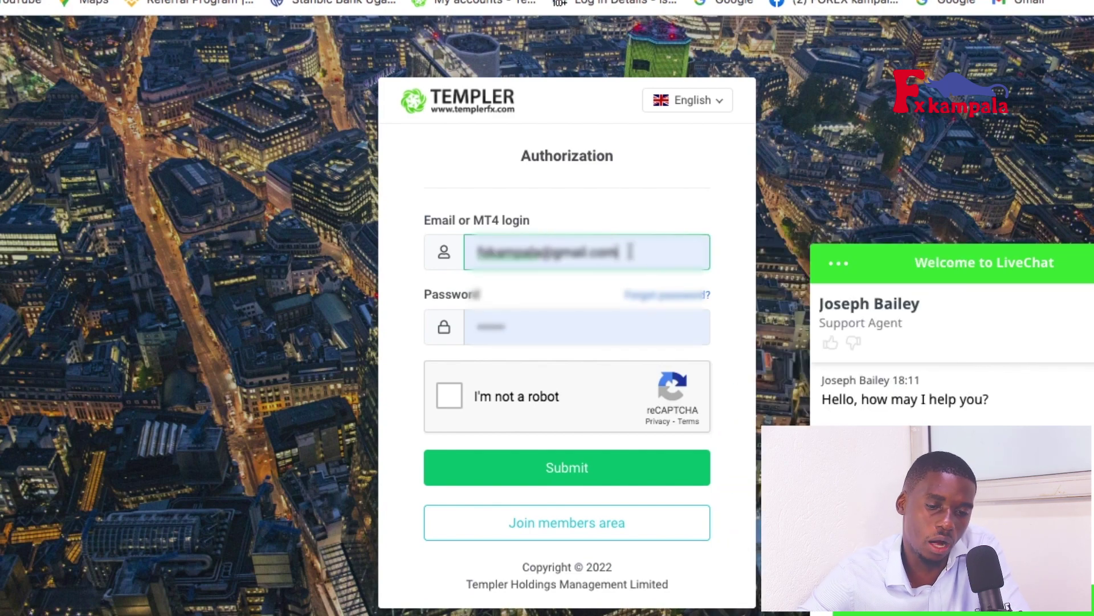
left_click(451, 397)
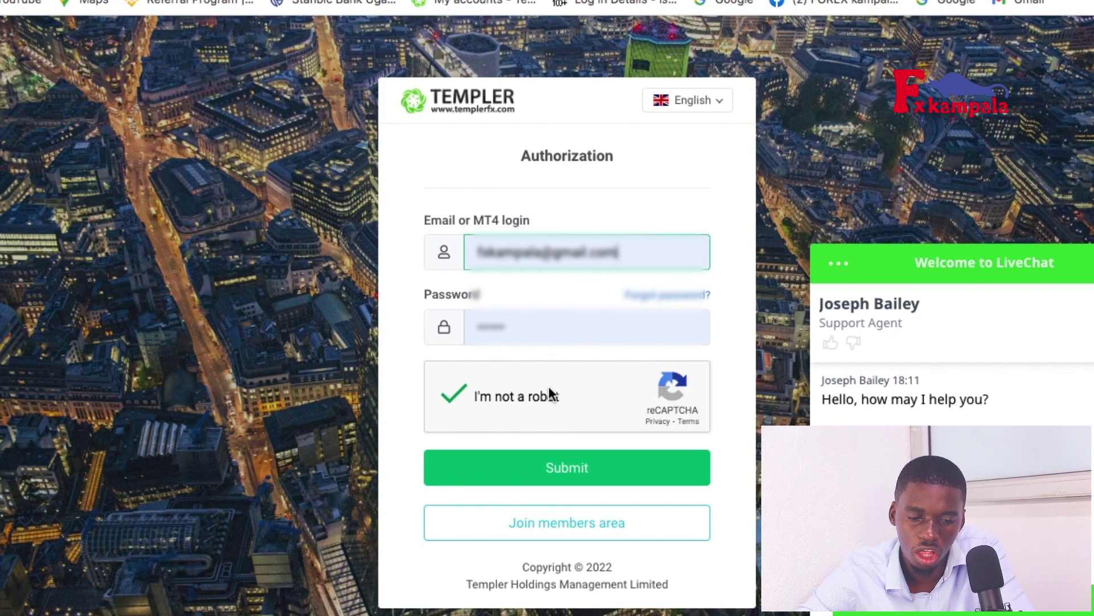
left_click(601, 467)
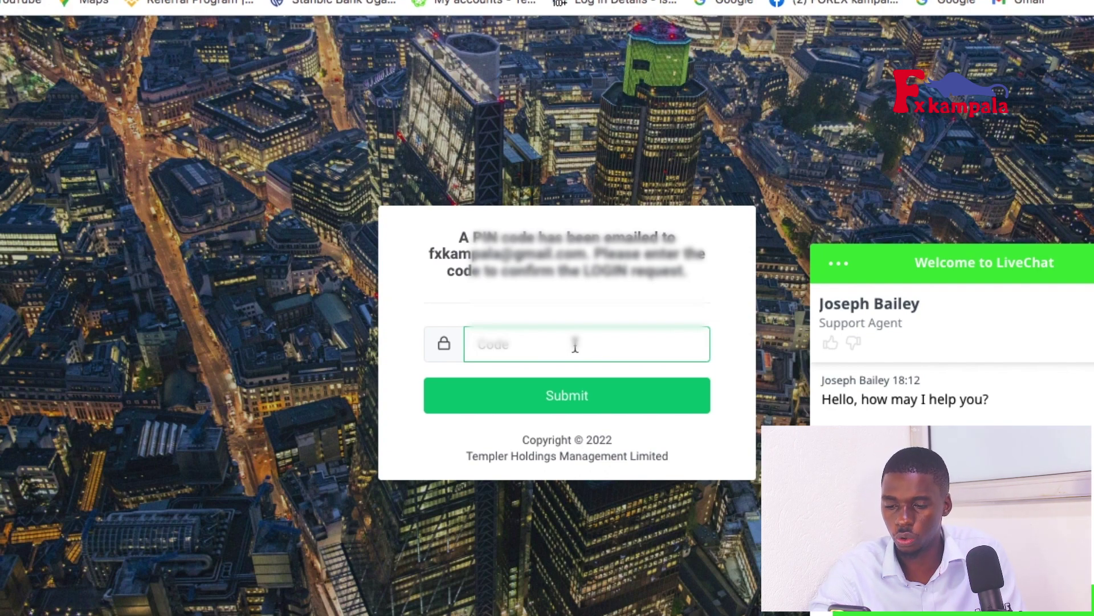
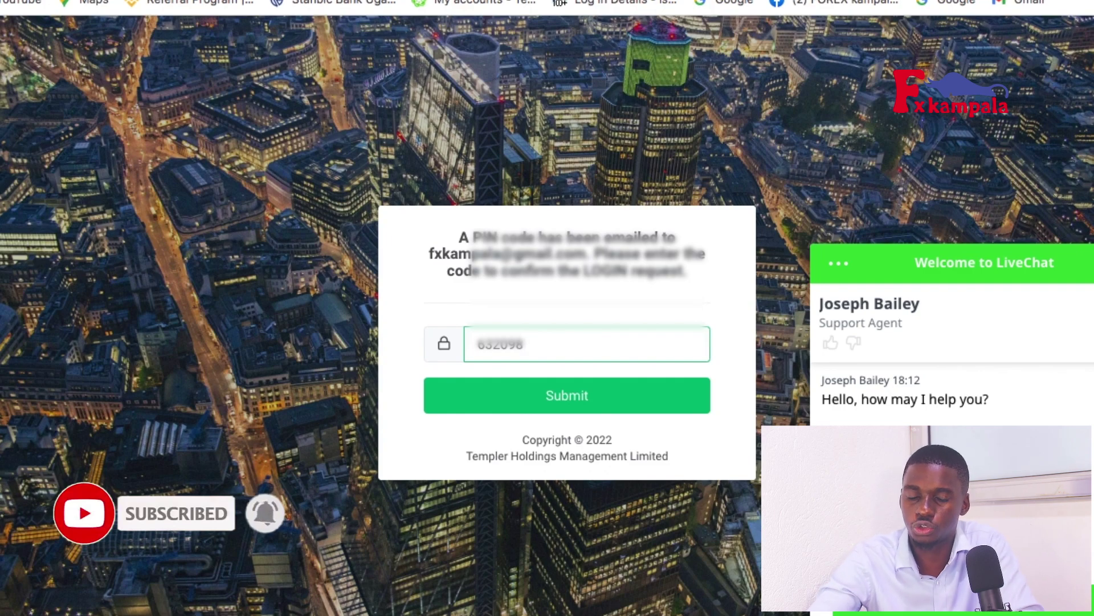
Enter the emailed PIN code and submit it to reach the Dashboard.
left_click(665, 395)
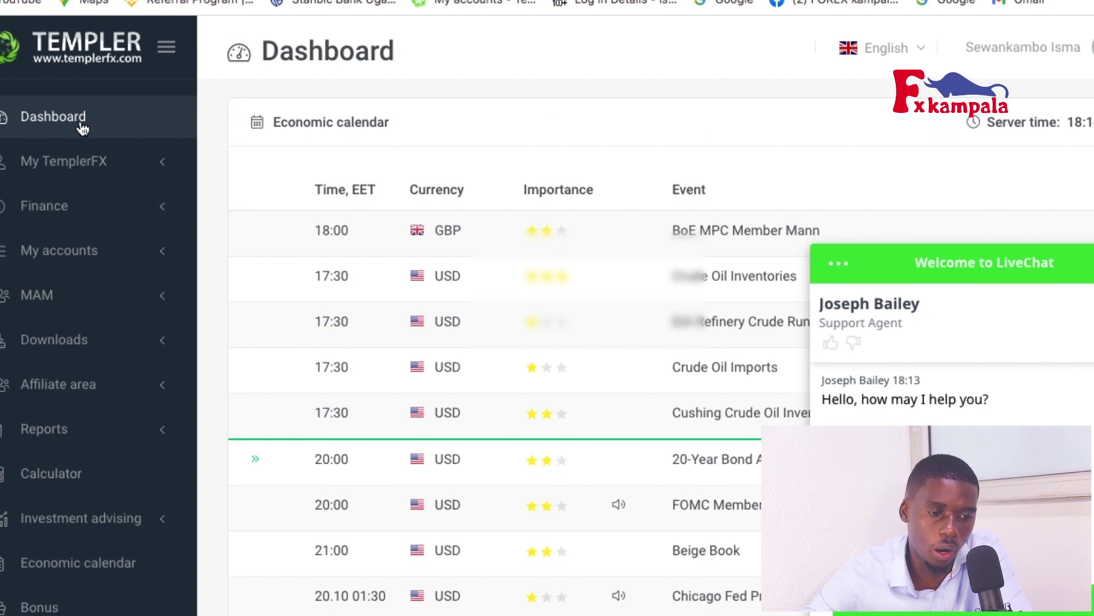
Open My profile under My TemplerFX and scroll through the personal details.
left_click(116, 164)
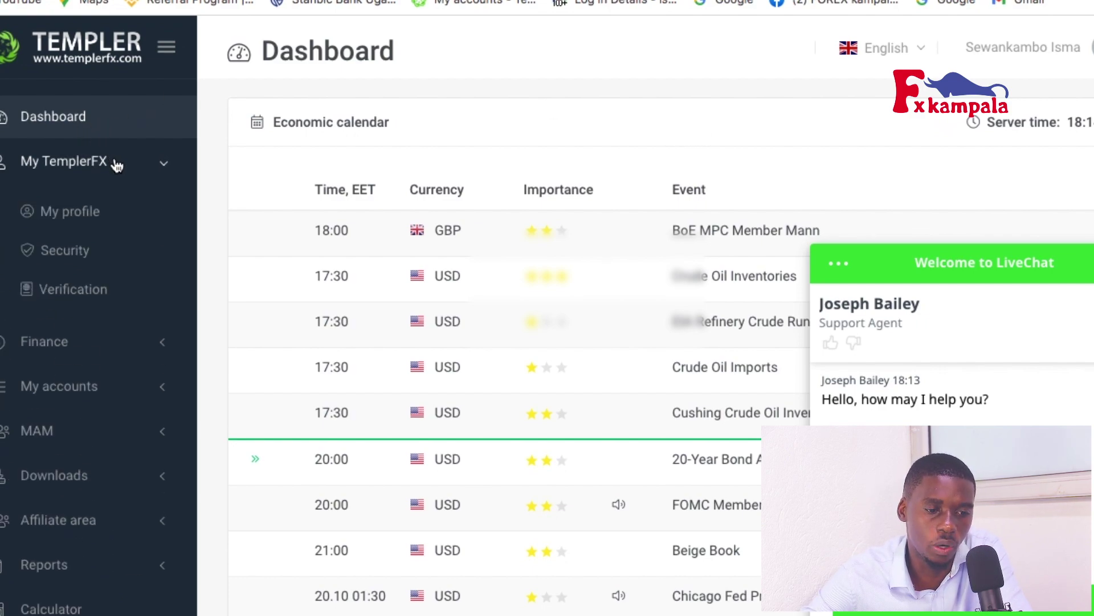
left_click(106, 214)
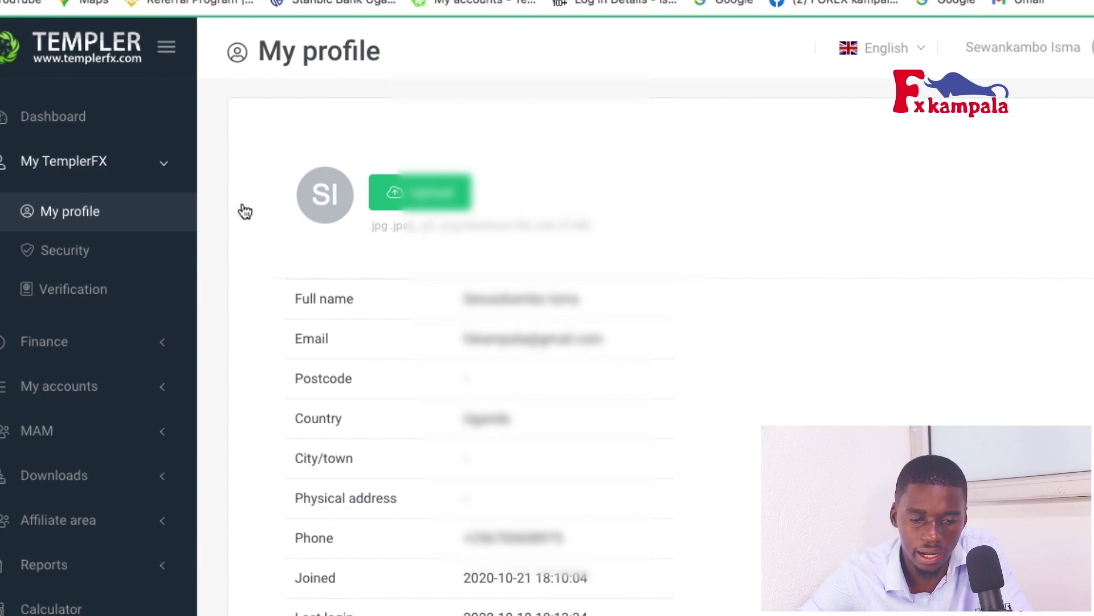
scroll(708, 375, "down", 5)
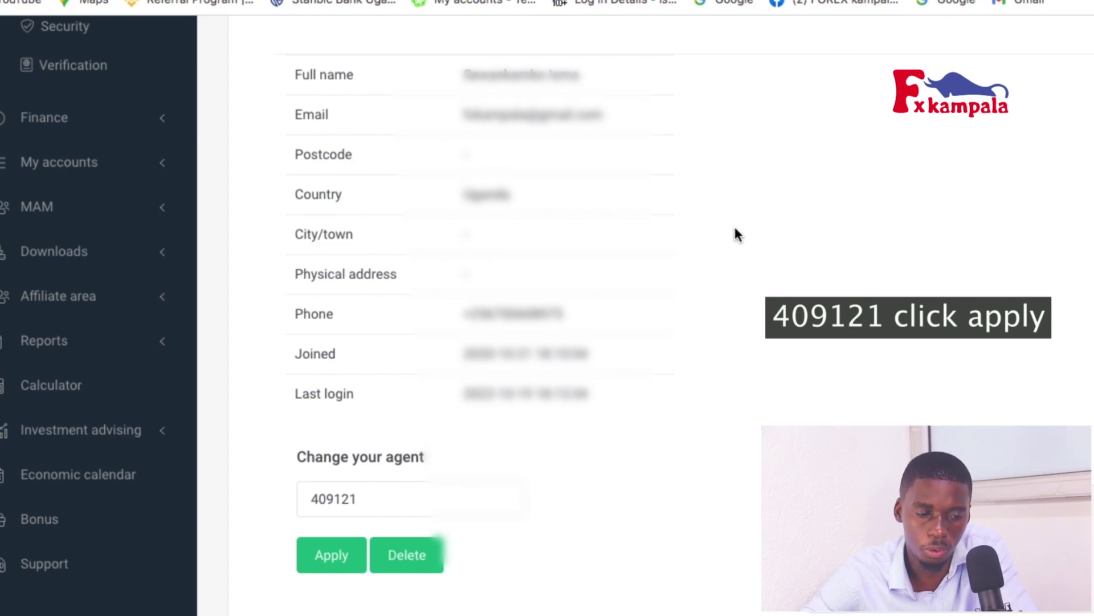
scroll(734, 230, "up", 4)
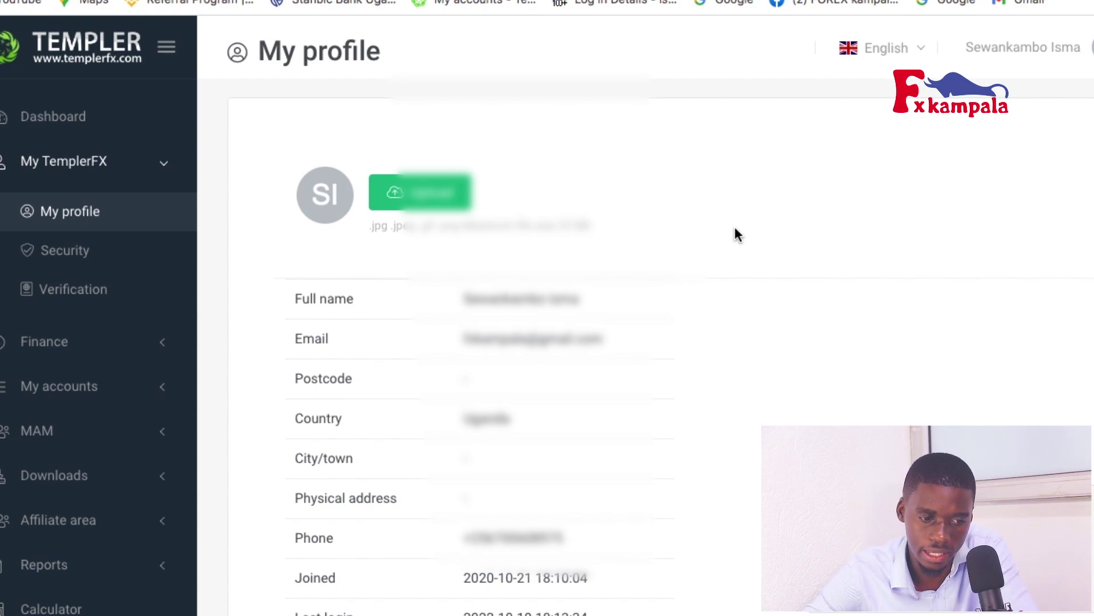
Open the Security page under My TemplerFX and focus the current password field.
left_click(111, 253)
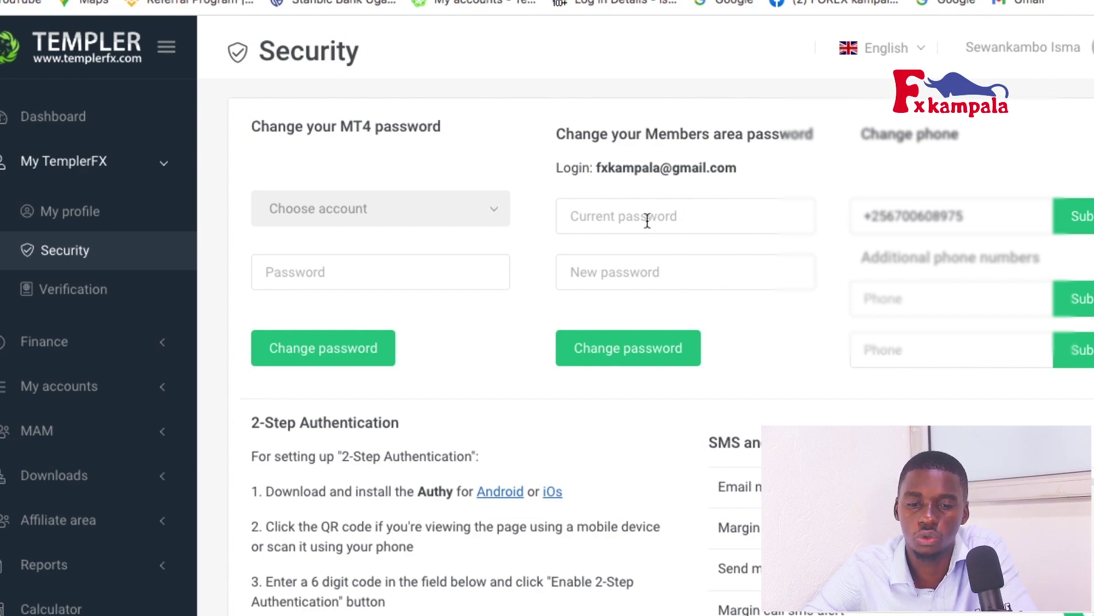
left_click(618, 213)
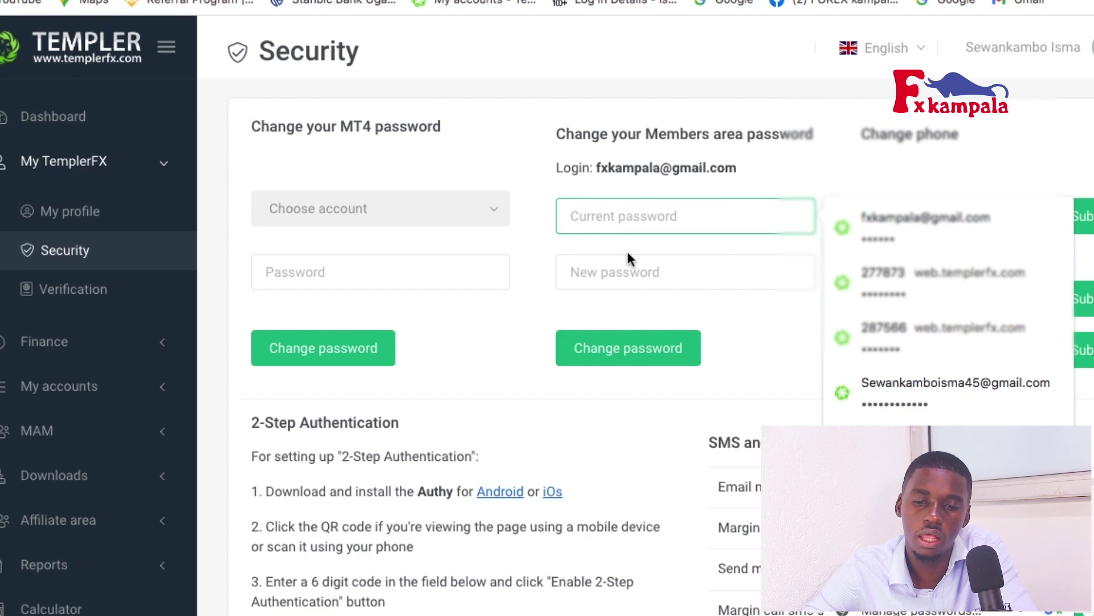
left_click(817, 117)
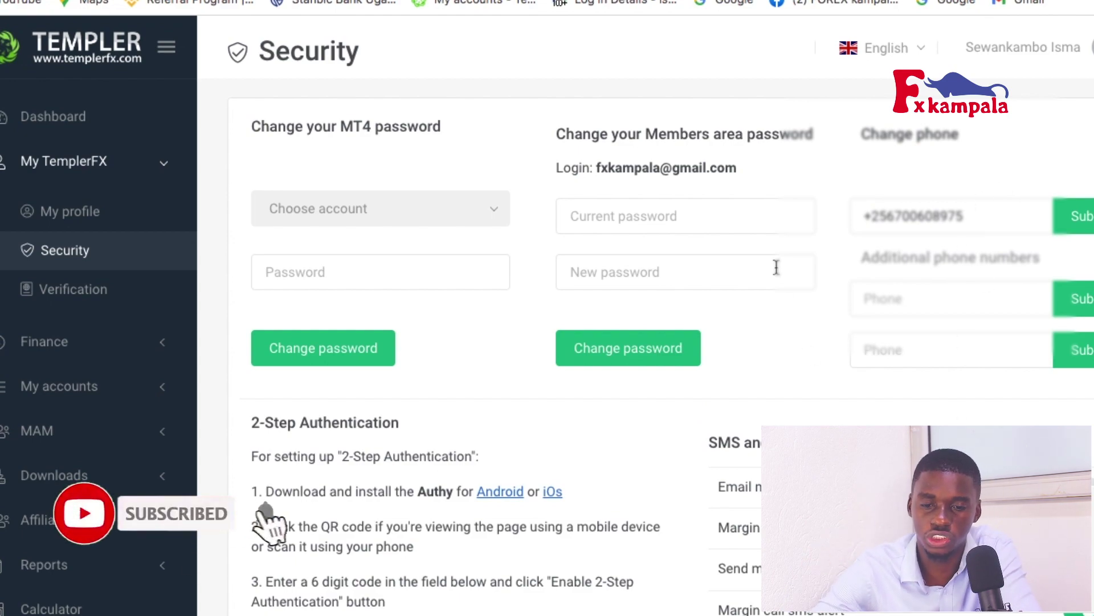
Open My TemplerFX > Verification and scroll down to the Identity Verification card.
left_click(100, 292)
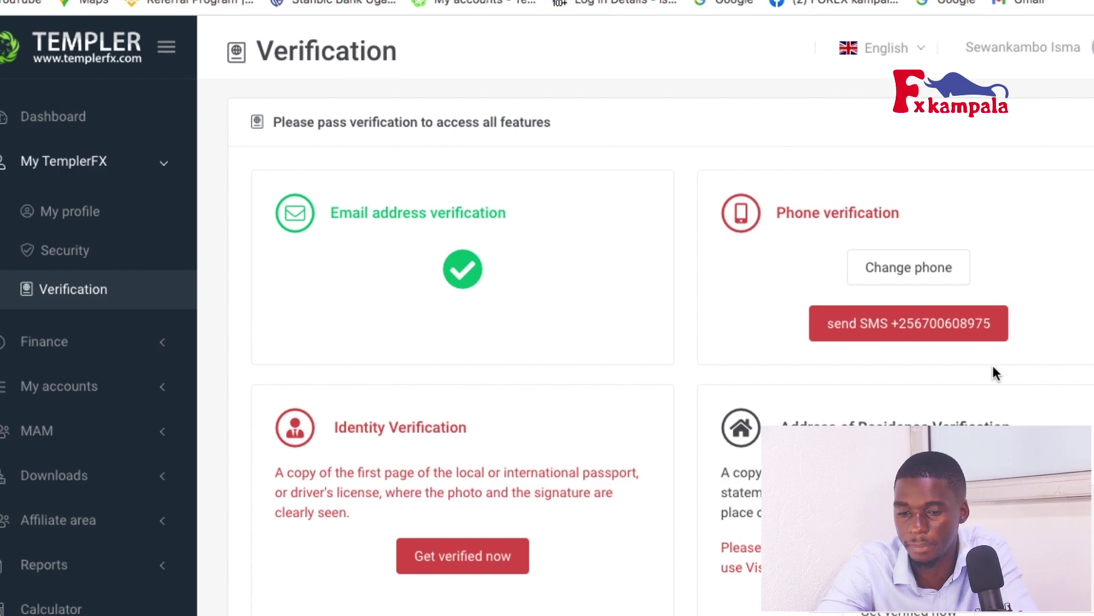
scroll(994, 372, "down", 3)
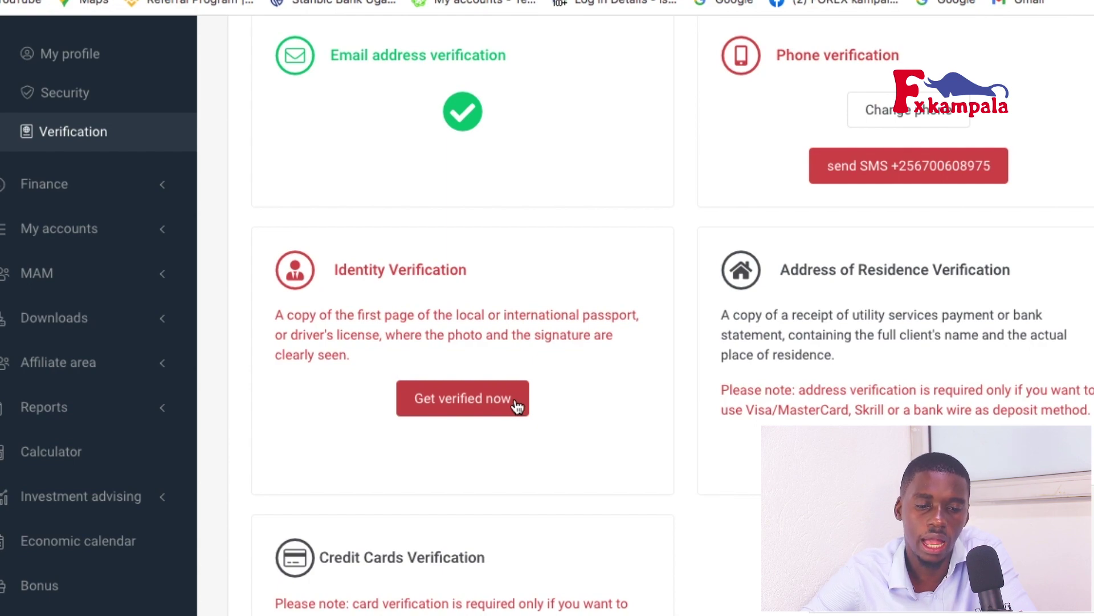
Start identity verification and clear the prefilled full name.
left_click(481, 403)
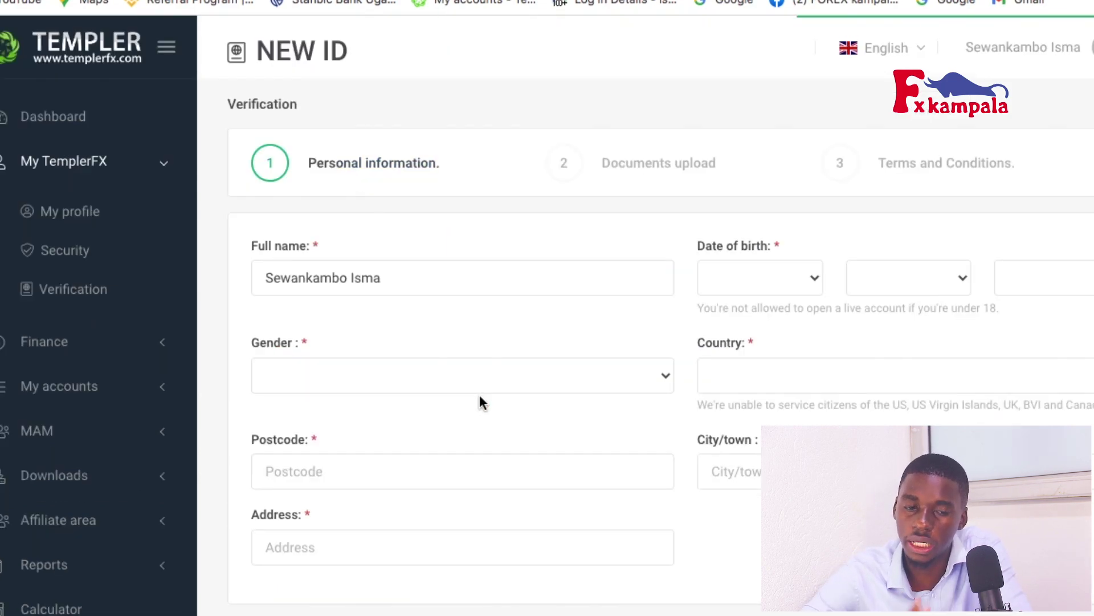
left_click(428, 289)
key("BackSpace")
key("BackSpace")
key("BackSpace")
key("BackSpace")
key("BackSpace")
key("BackSpace")
key("BackSpace")
key("BackSpace")
key("BackSpace")
key("BackSpace")
key("BackSpace")
key("BackSpace")
key("BackSpace")
key("BackSpace")
key("BackSpace")
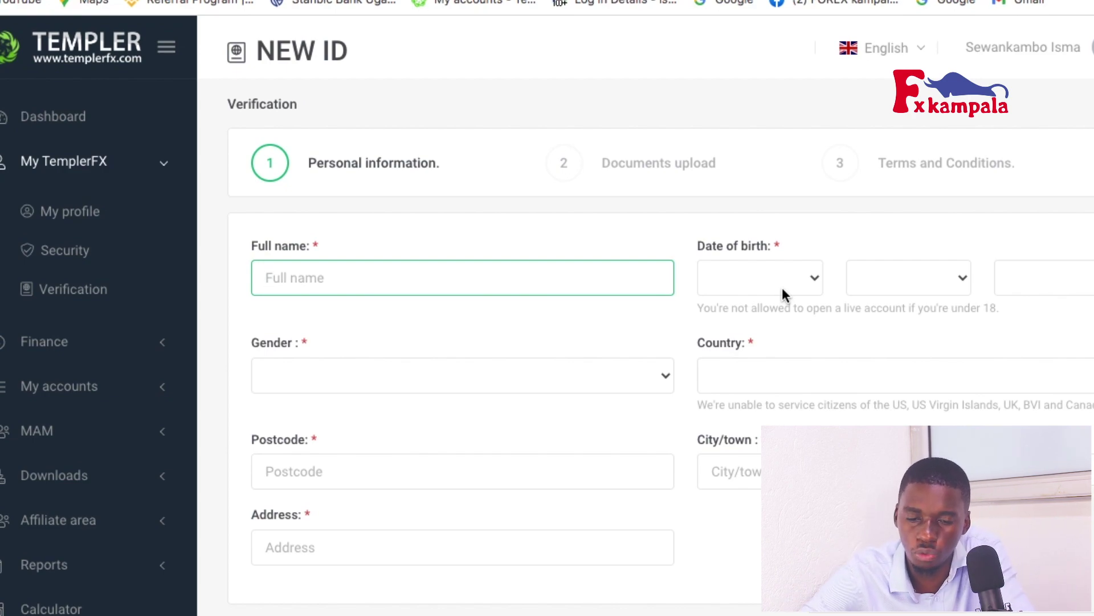
left_click(816, 280)
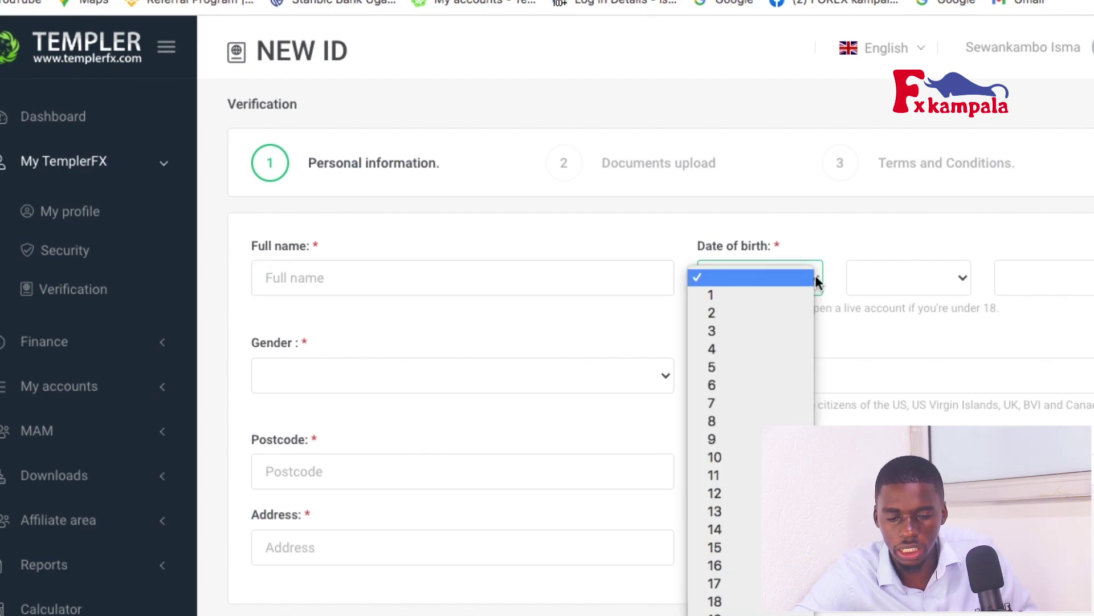
scroll(740, 503, "down", 3)
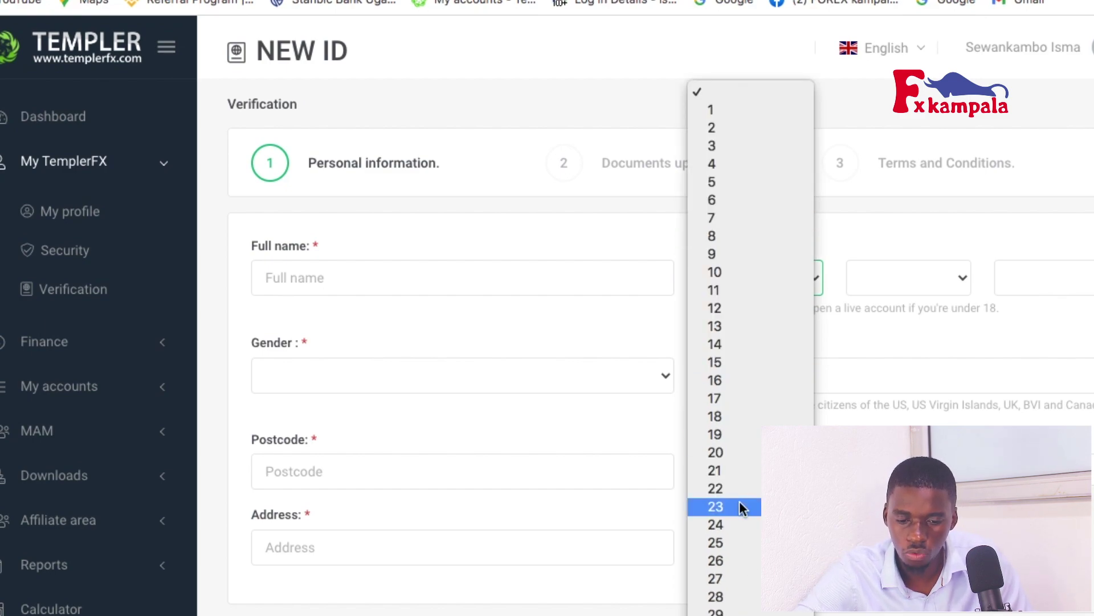
left_click(863, 217)
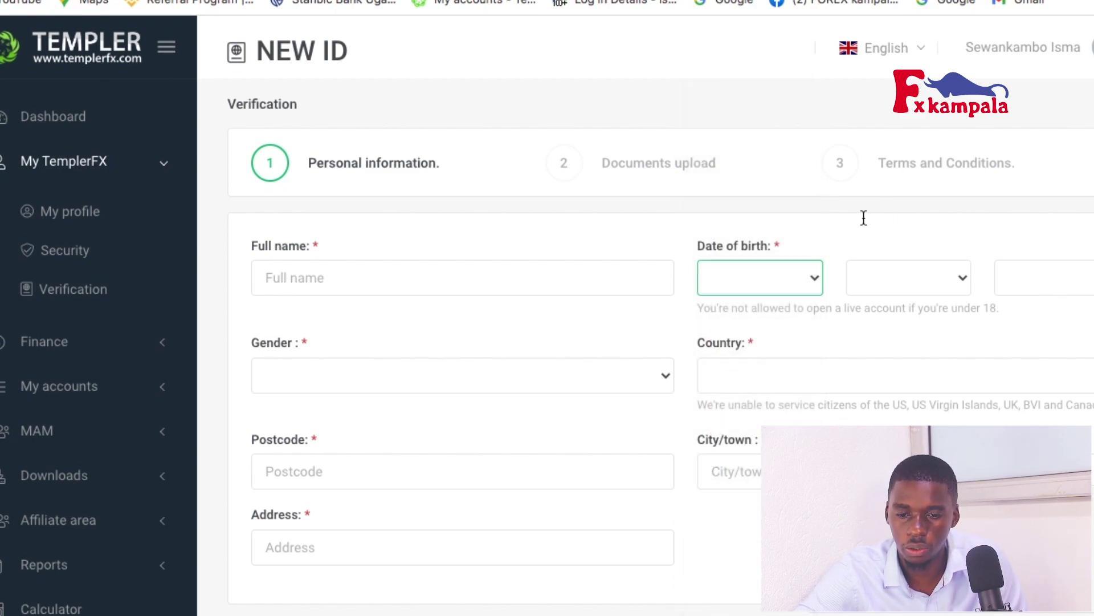
left_click(894, 270)
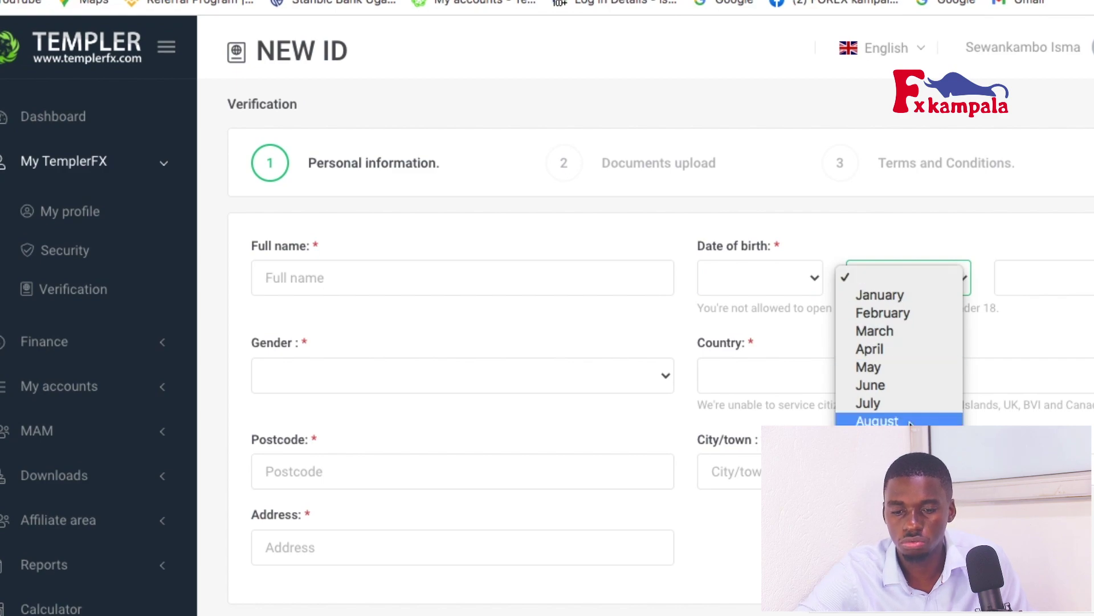
key("Escape")
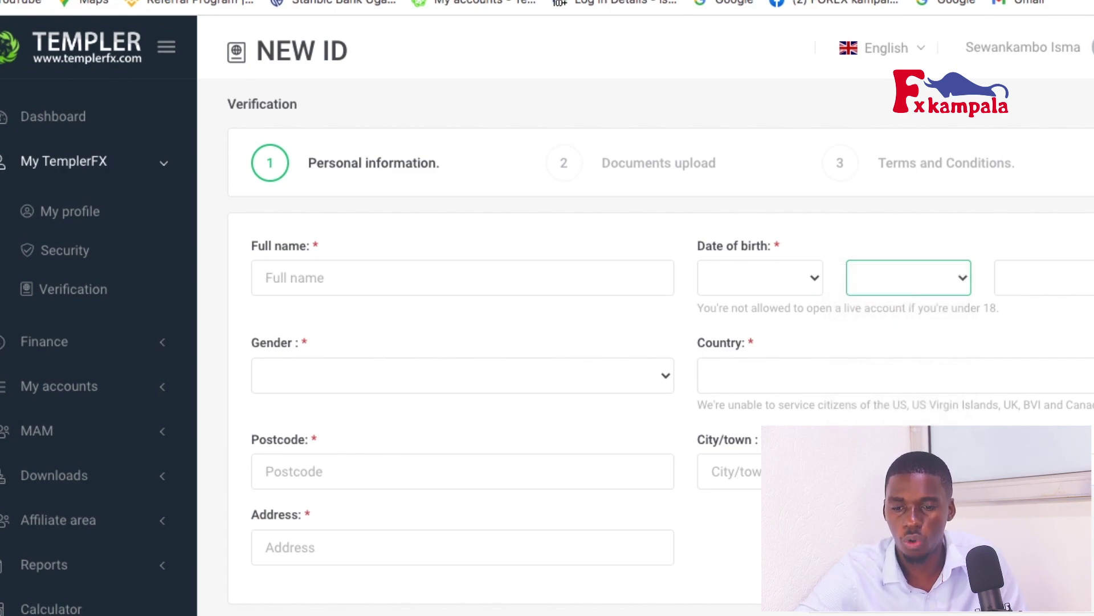
Set country to Uganda and date of birth to 3 February 1998.
left_click(862, 378)
scroll(798, 547, "down", 20)
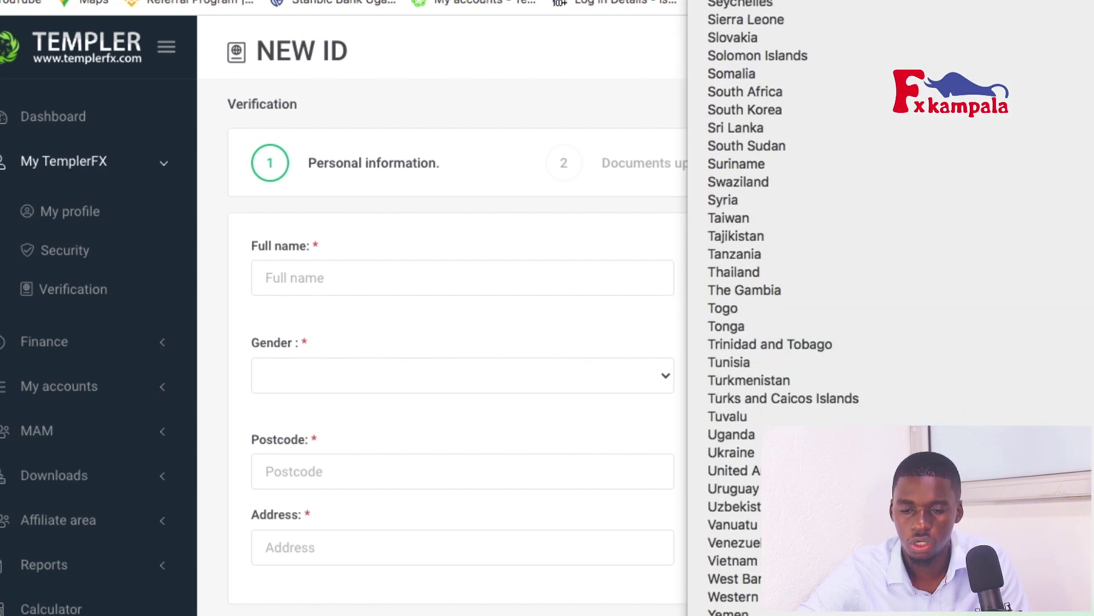
left_click(827, 434)
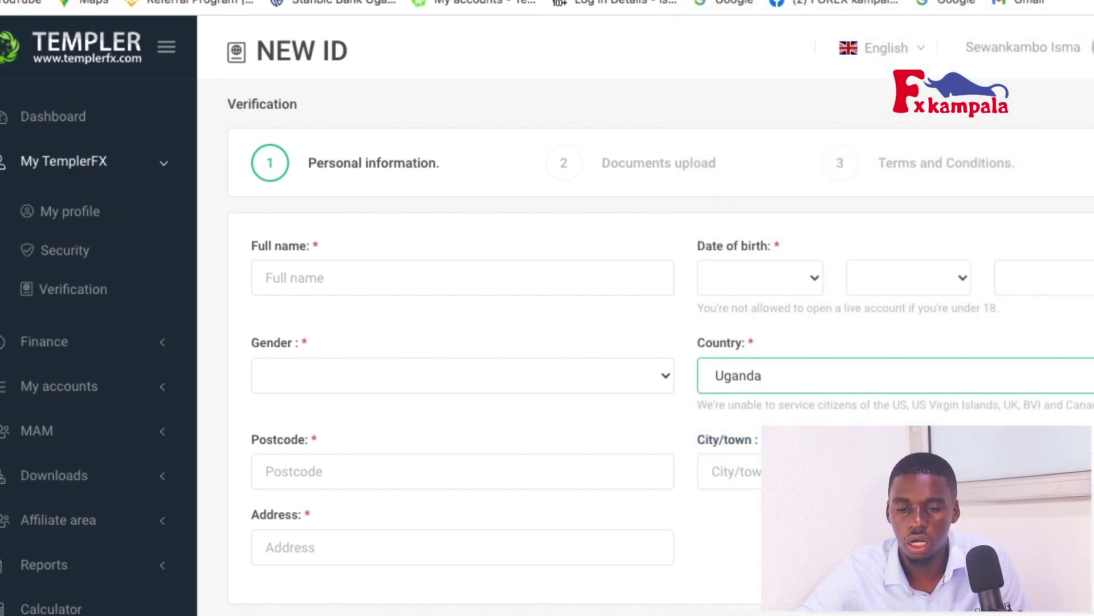
left_click(811, 276)
left_click(740, 334)
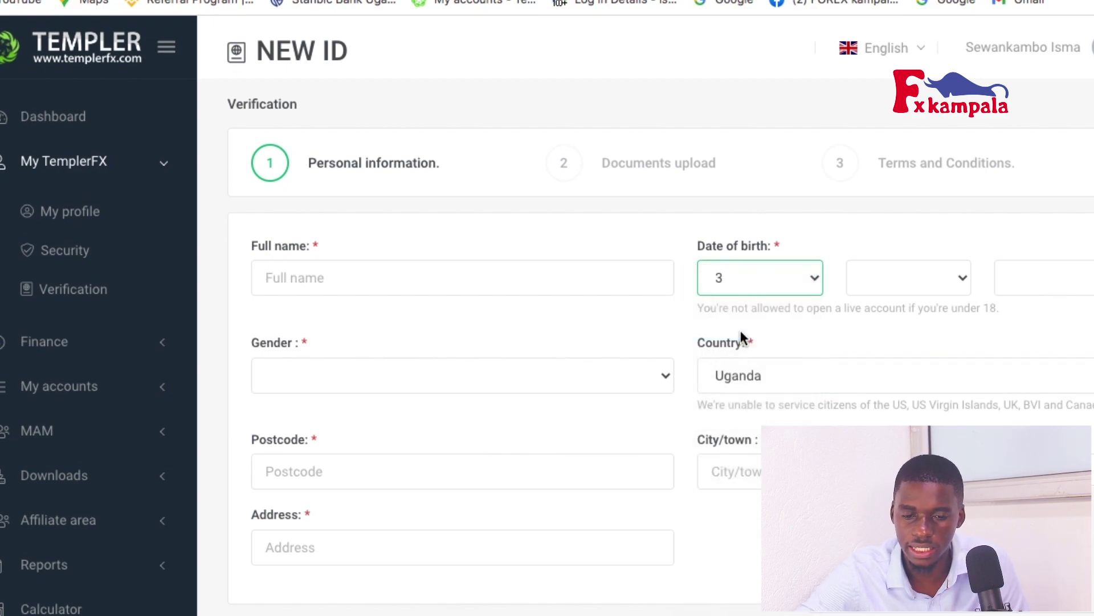
left_click(963, 275)
left_click(892, 315)
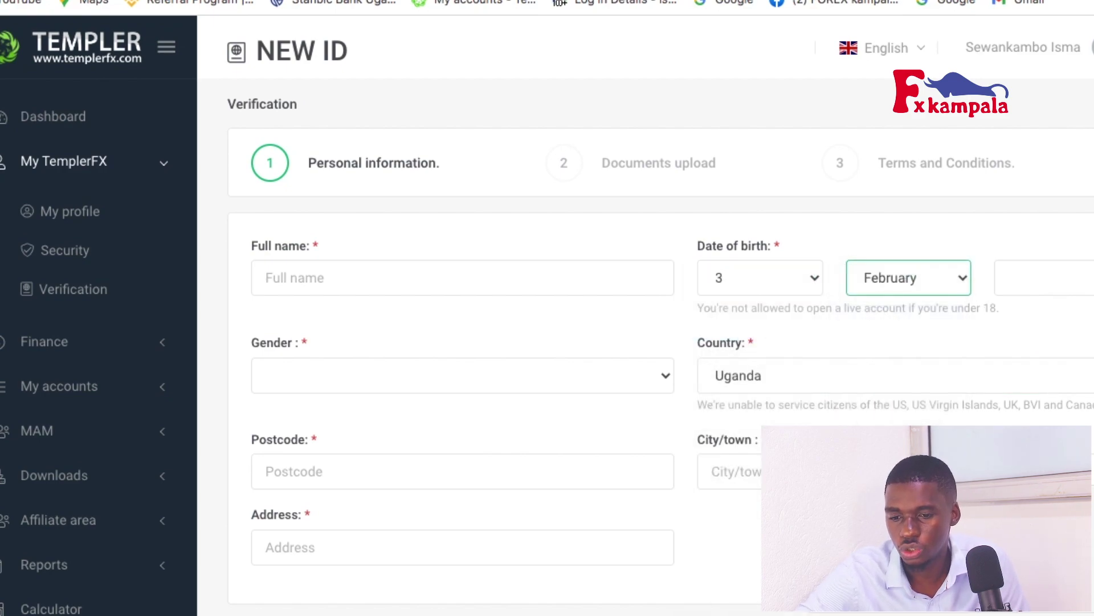
left_click(1043, 277)
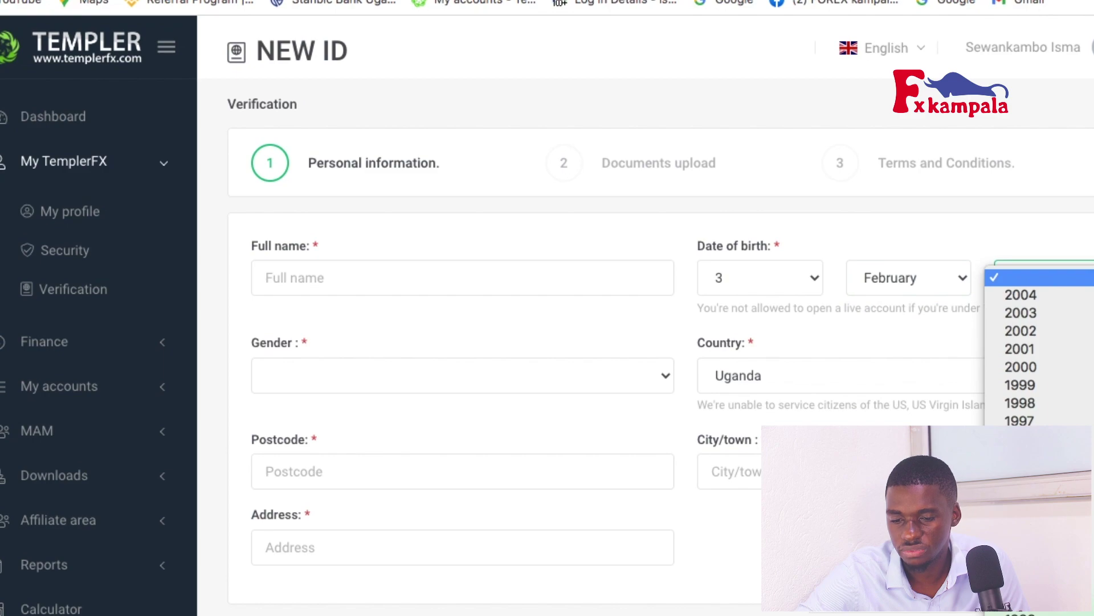
left_click(1038, 399)
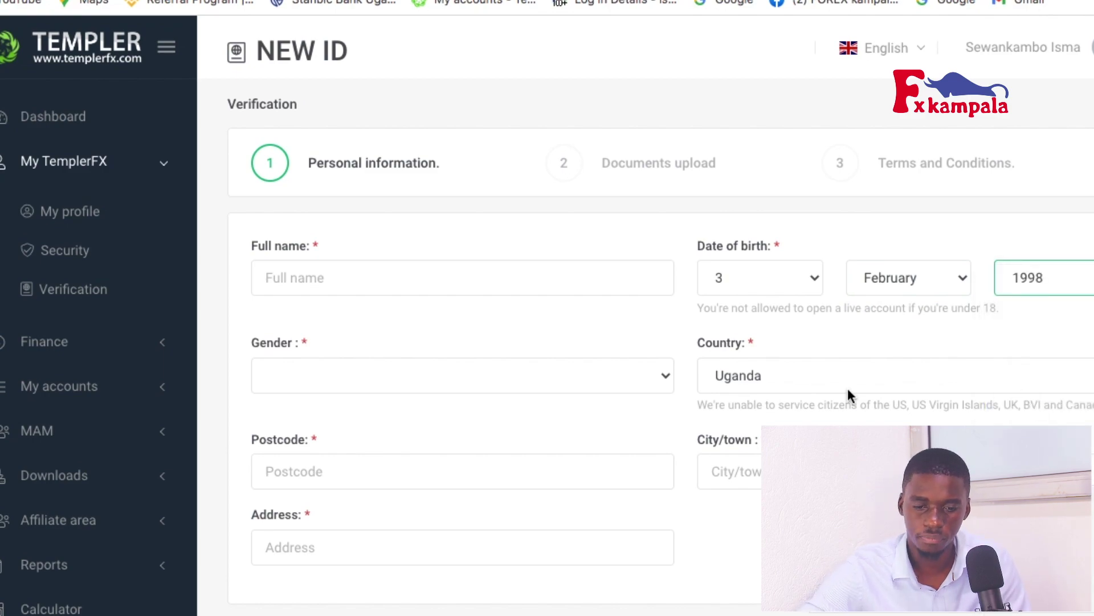
Enter the full name and set gender to Female.
left_click(479, 288)
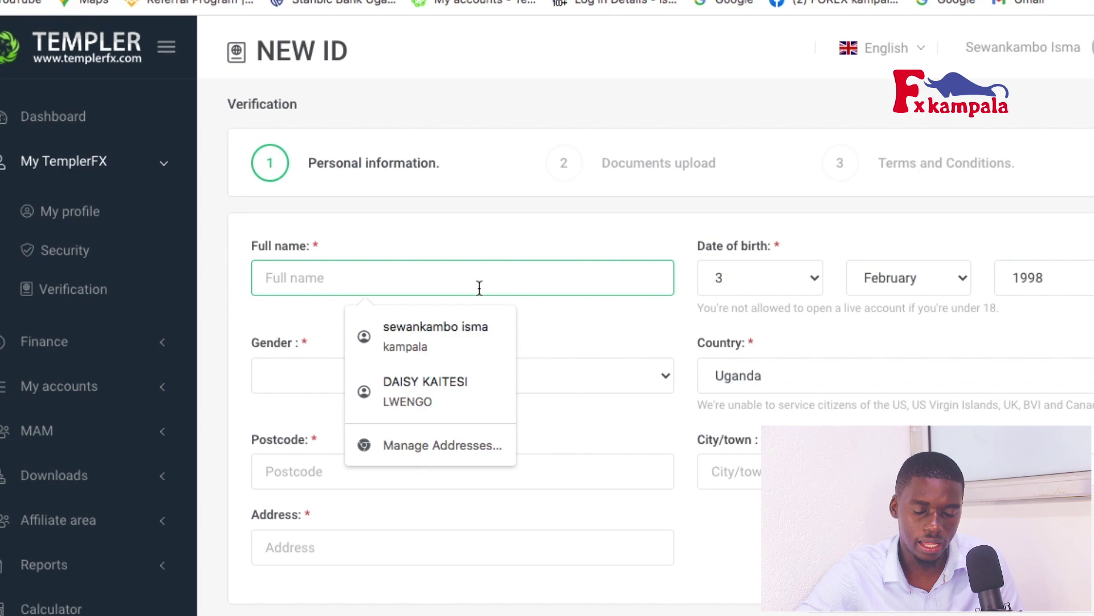
type("dhgv")
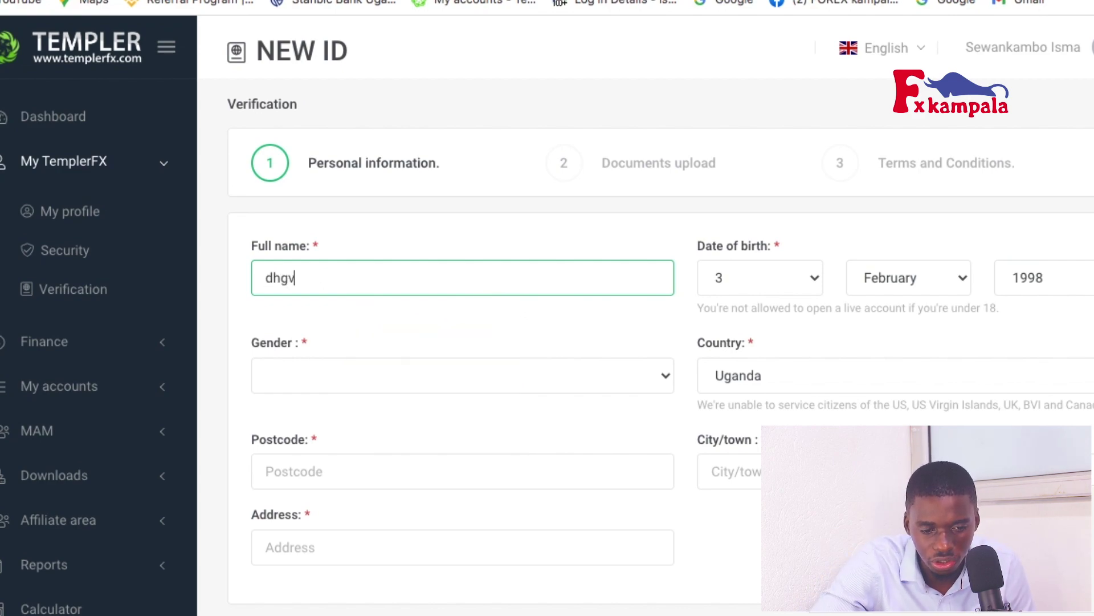
type("bjhllclkhvcxvk yfo")
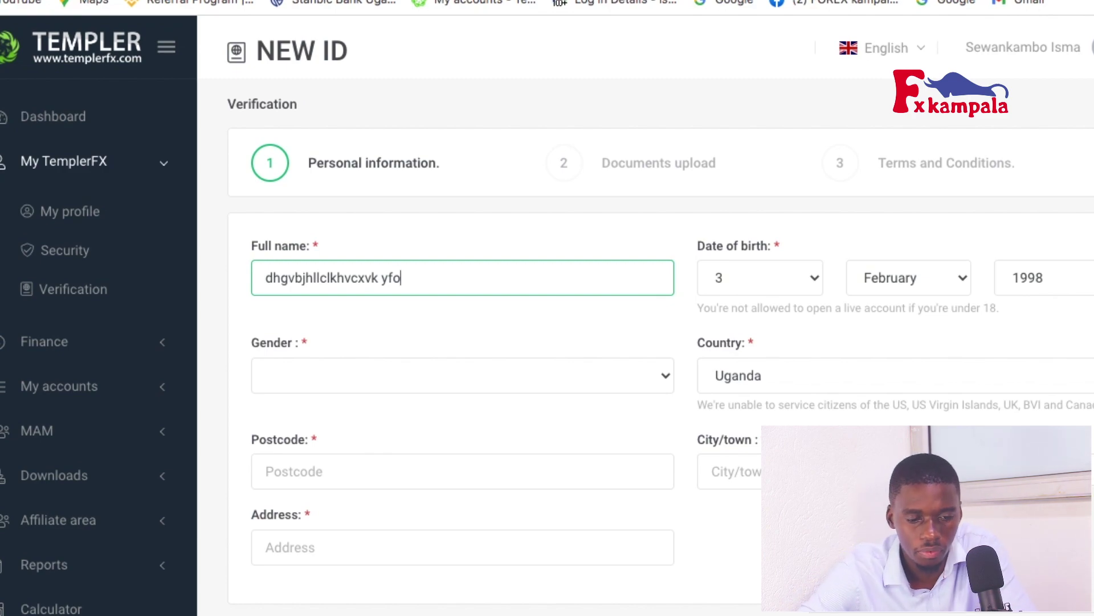
left_click(669, 378)
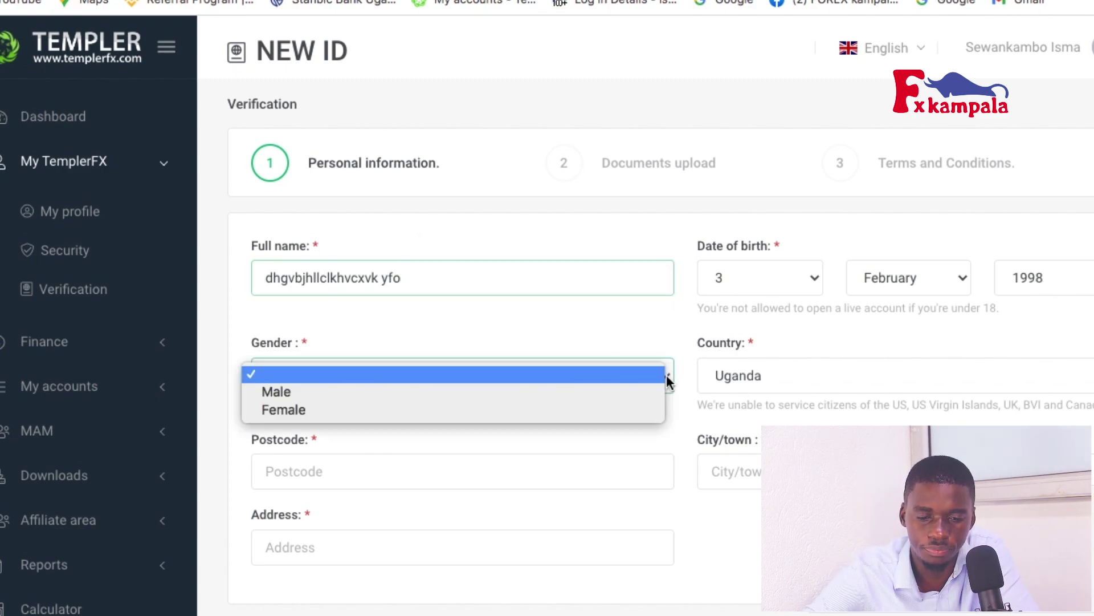
left_click(577, 410)
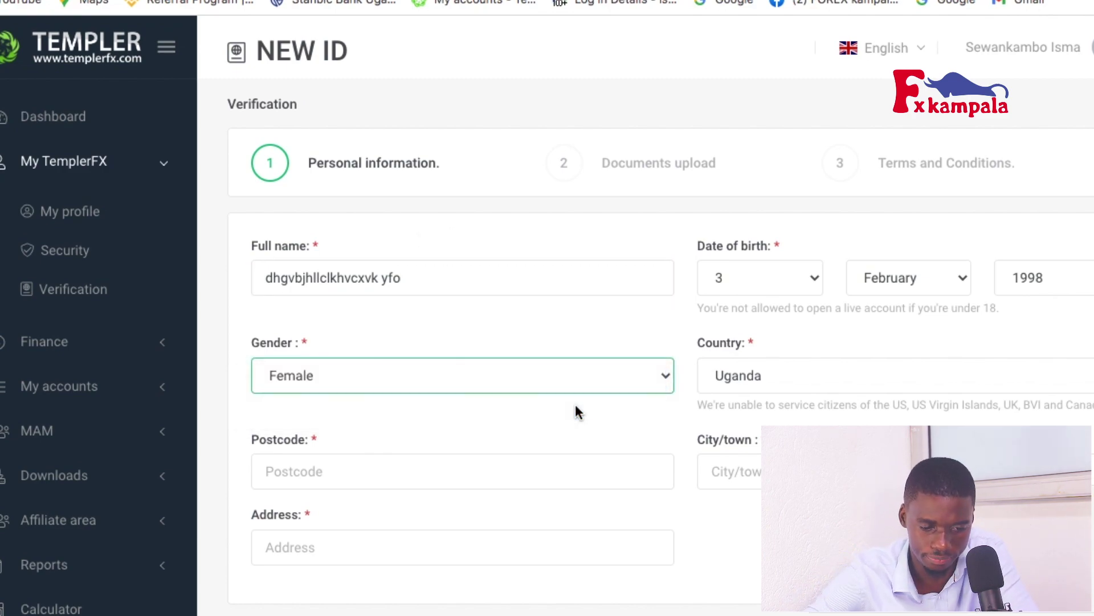
Fill in the Postcode field further down the form.
scroll(342, 466, "down", 1)
scroll(342, 466, "down", 2)
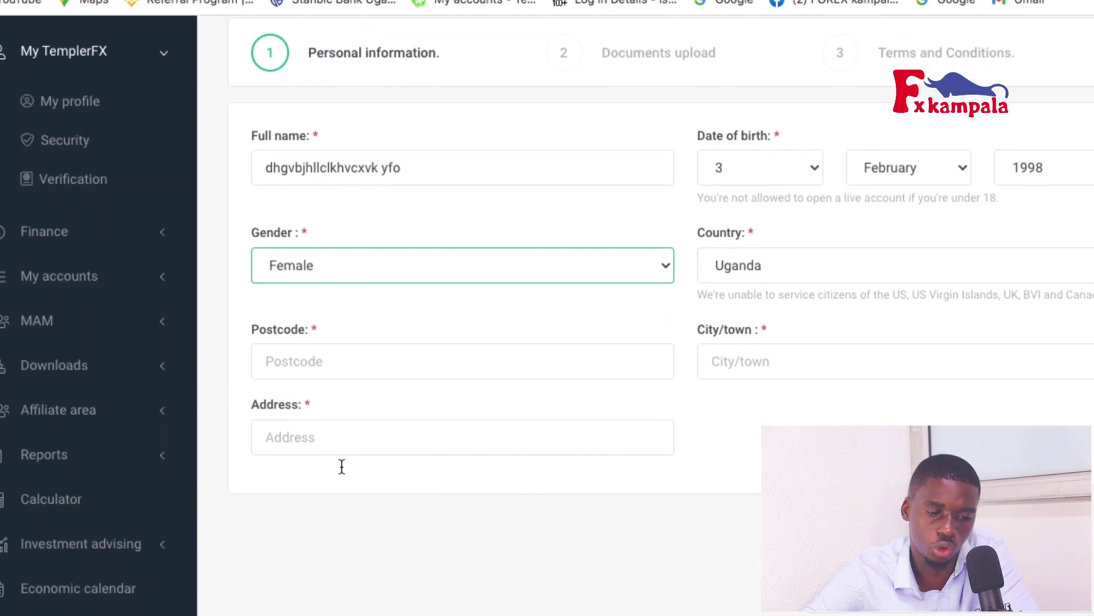
left_click(343, 358)
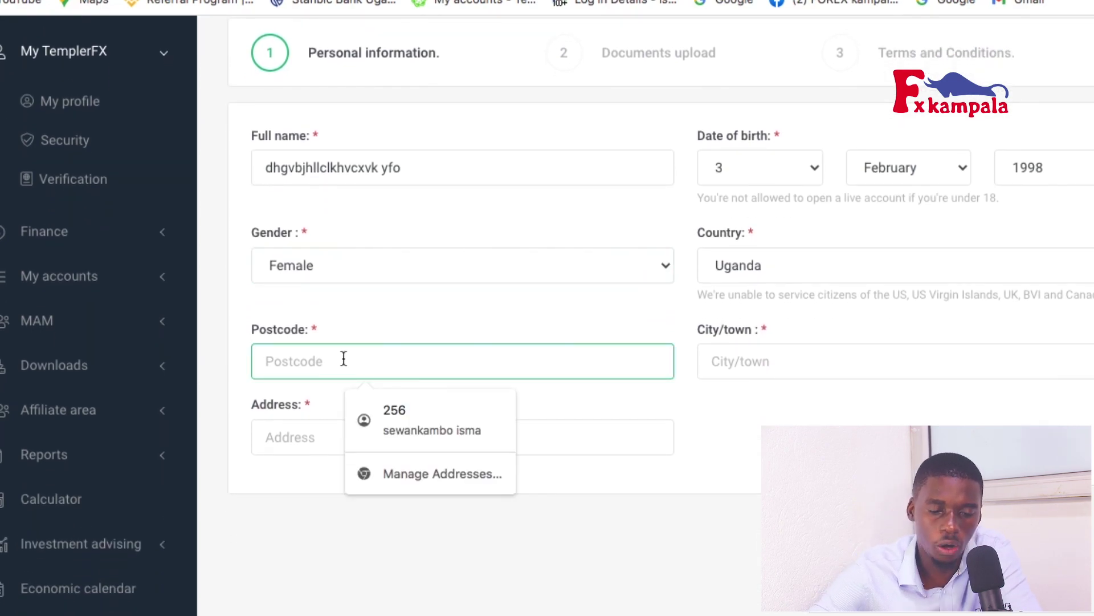
left_click(515, 301)
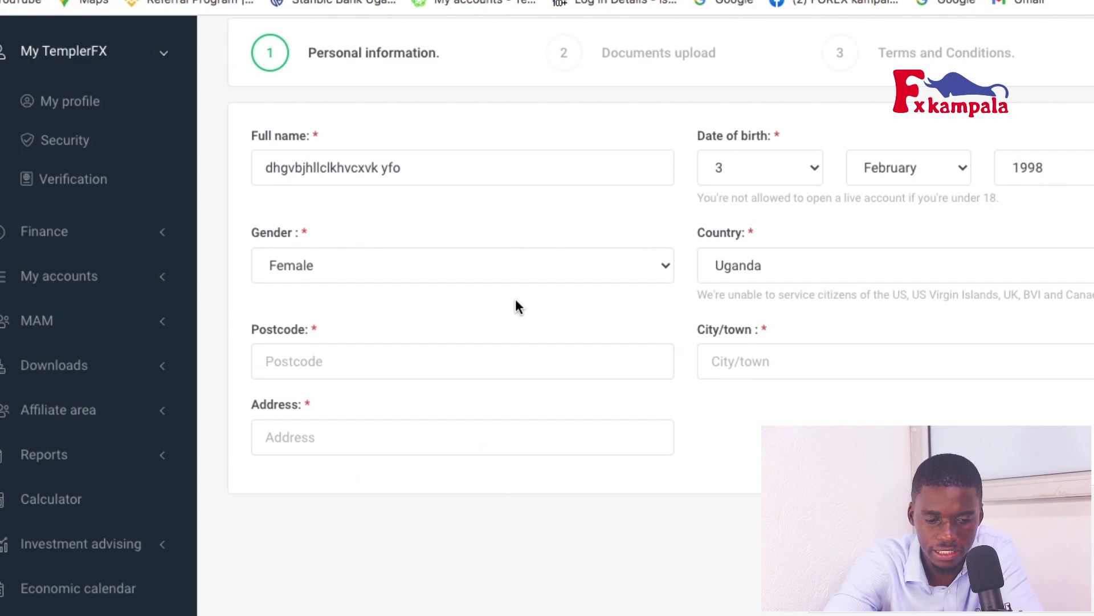
left_click(369, 369)
type("256")
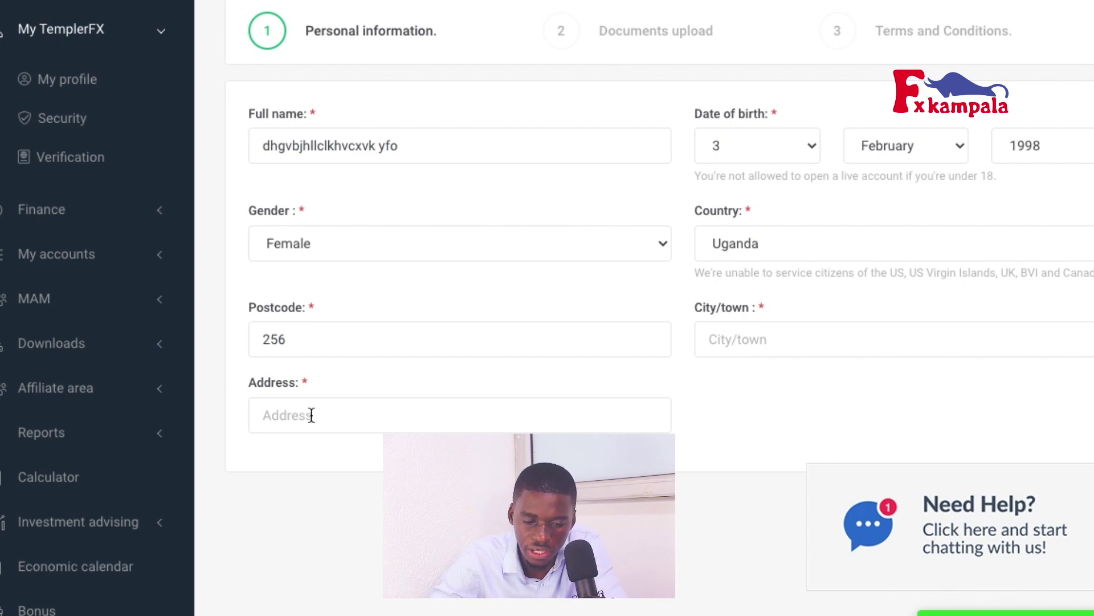
Fill in the Address and City/town fields, then advance to the Documents upload step.
left_click(312, 415)
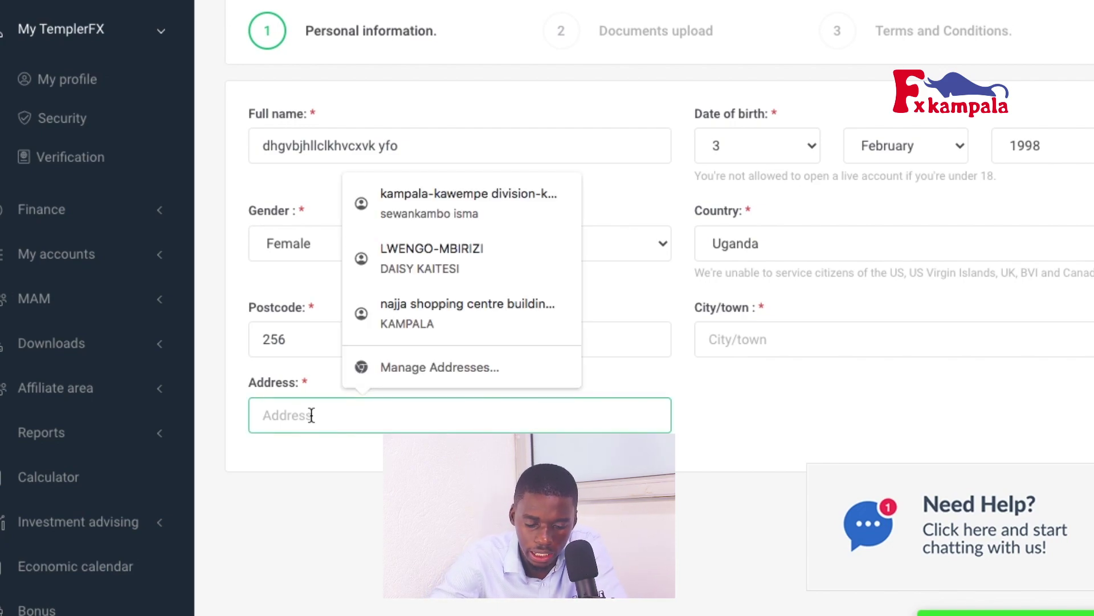
type("village")
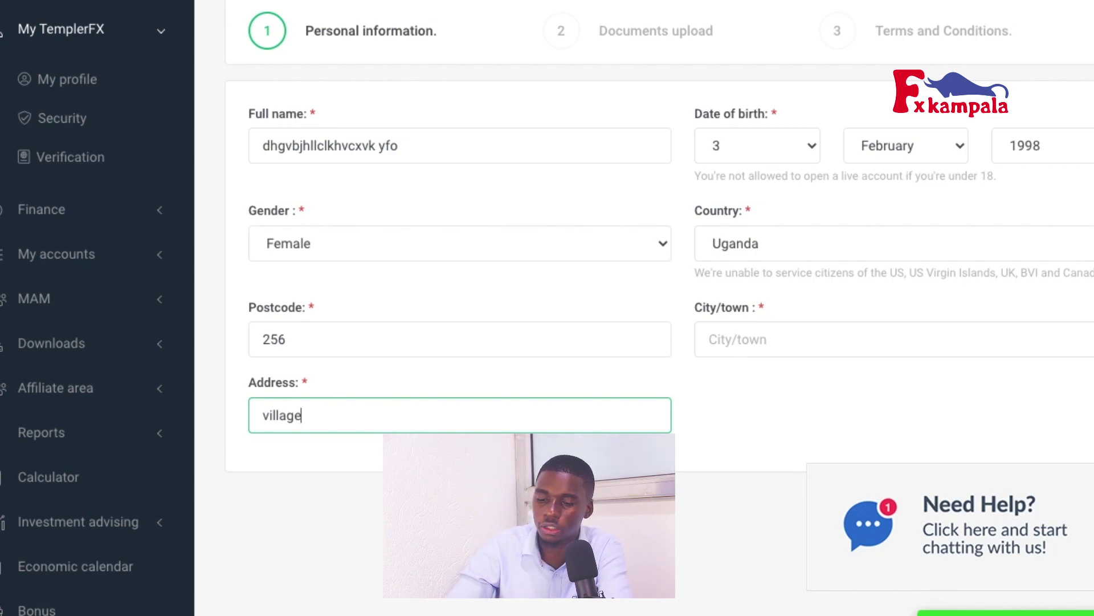
type("-")
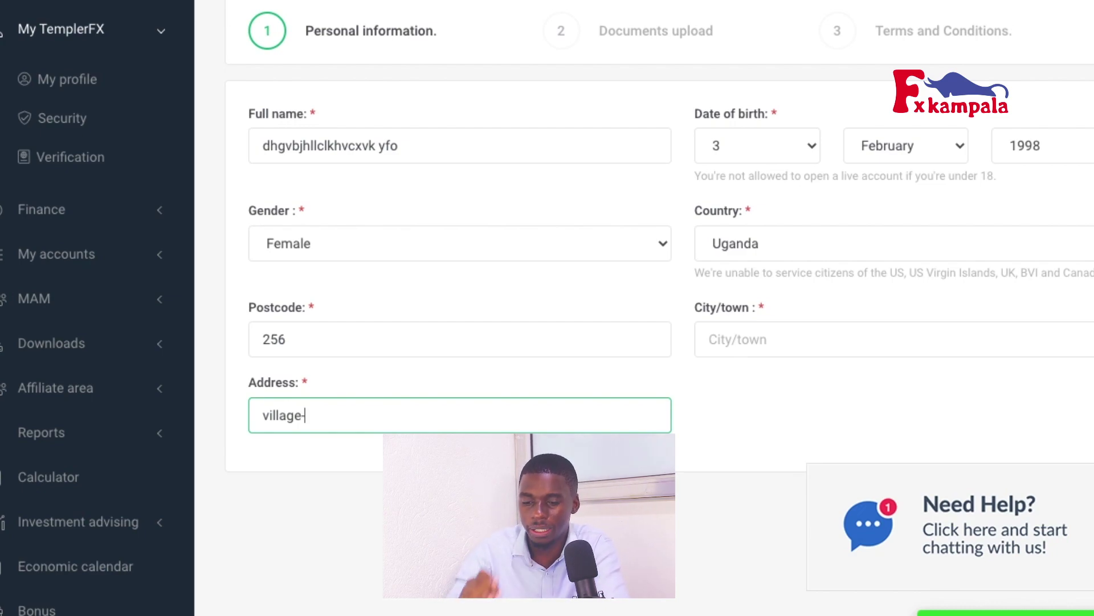
key("BackSpace")
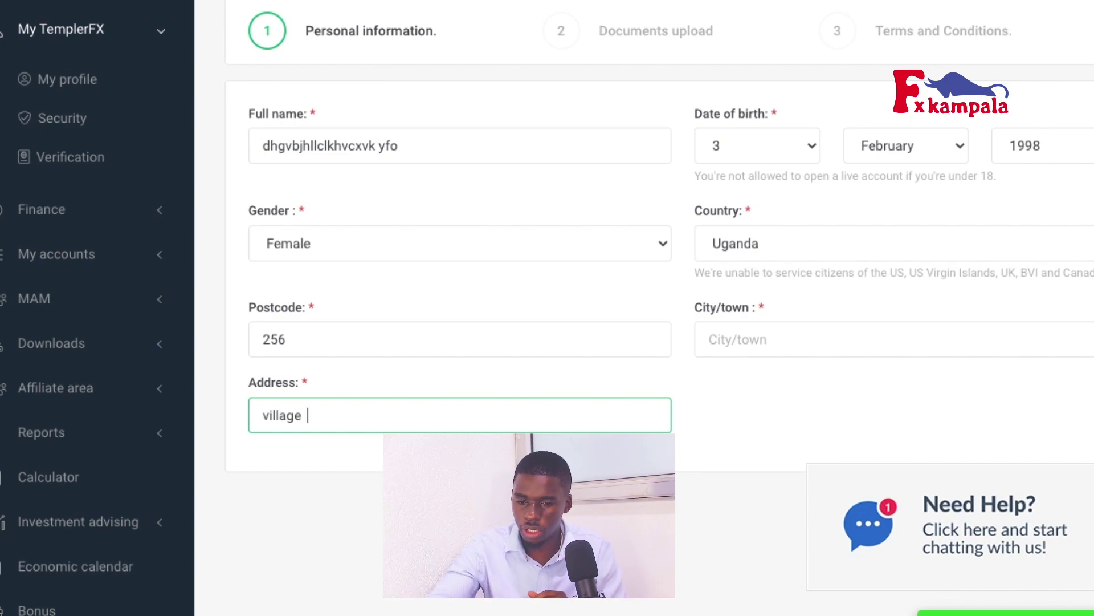
left_click(828, 341)
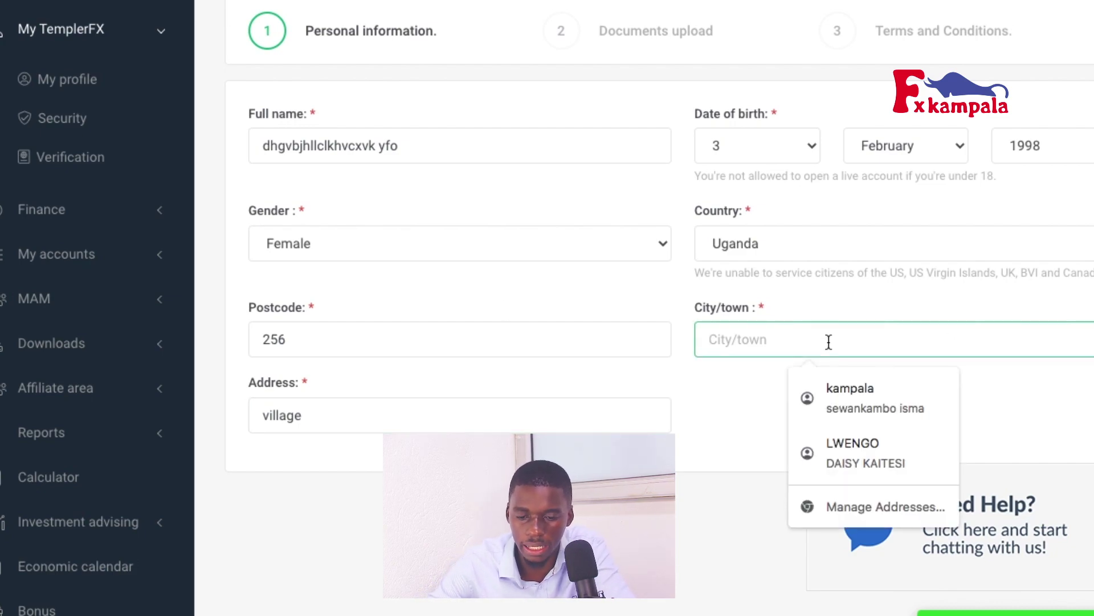
type("ma")
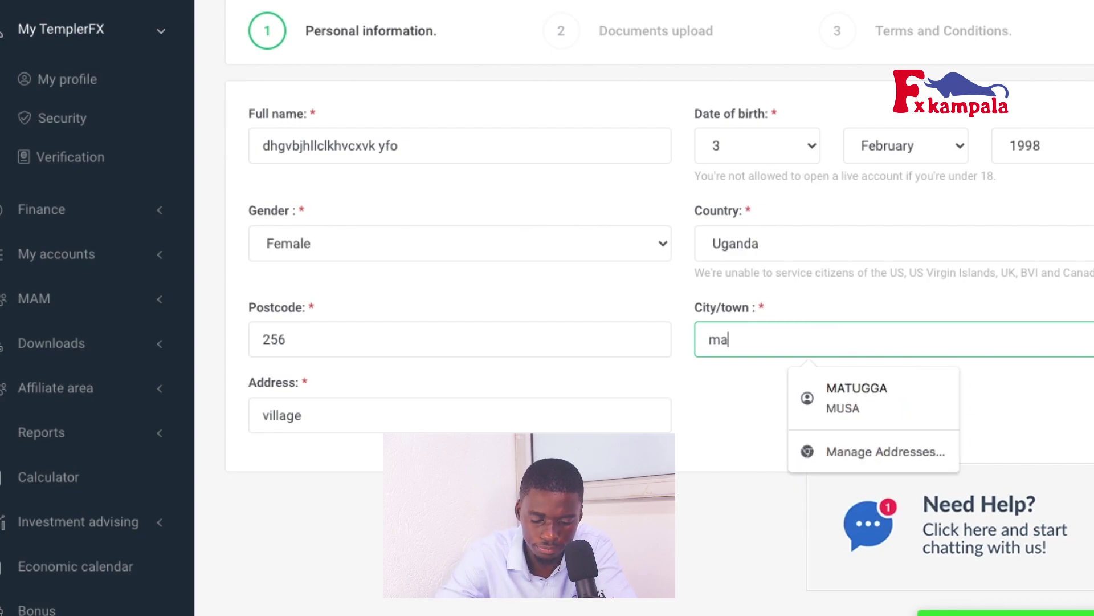
type("tooke")
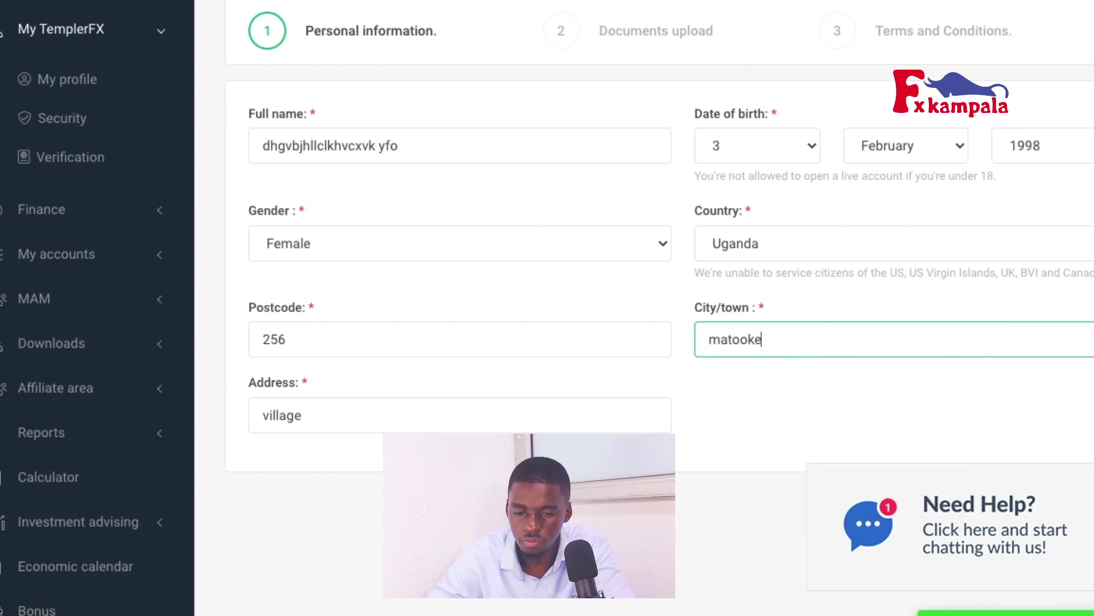
left_click(683, 526)
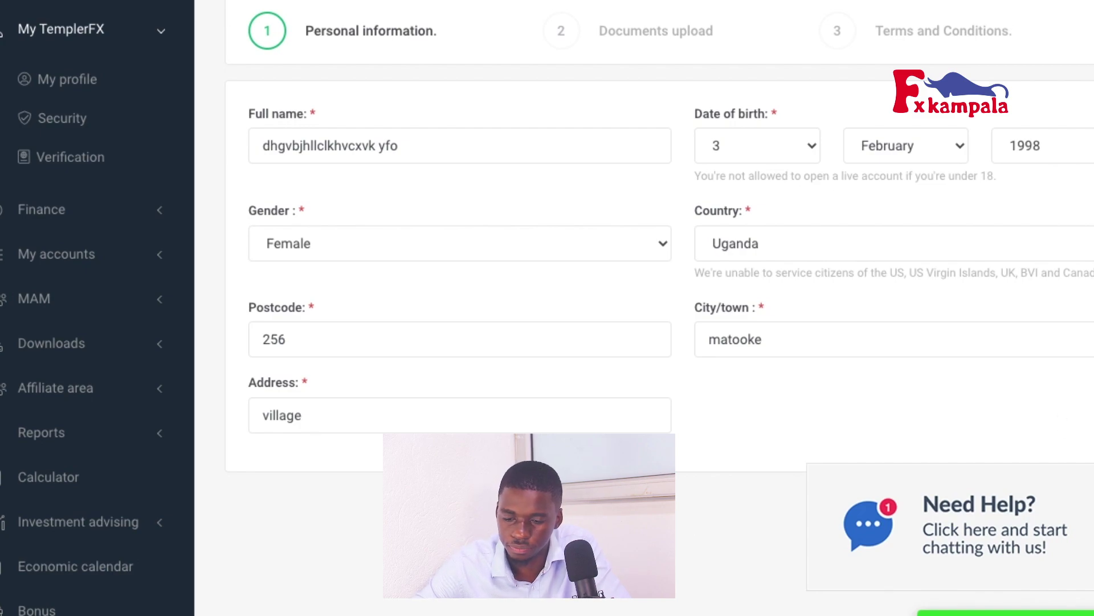
left_click(1083, 506)
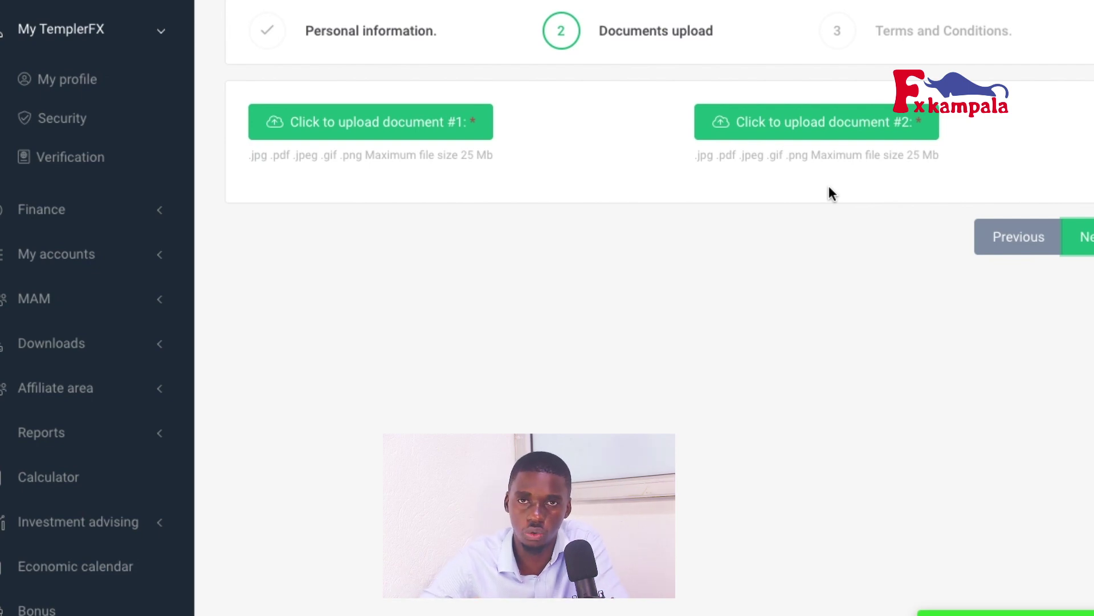
Attach PNG images from Downloads as required documents #1 and #2.
left_click(433, 135)
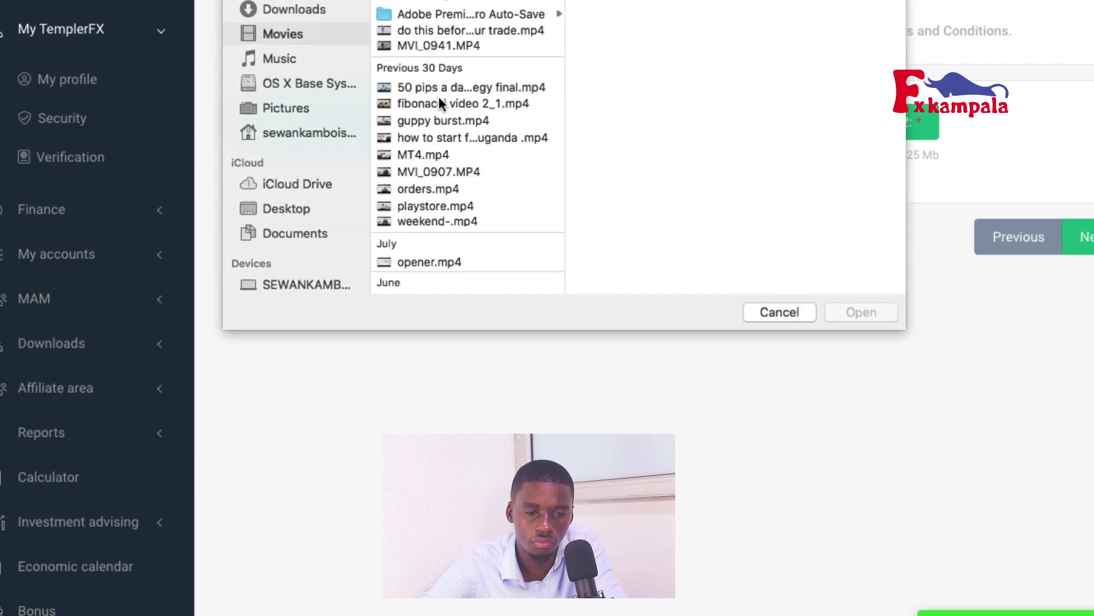
left_click(317, 9)
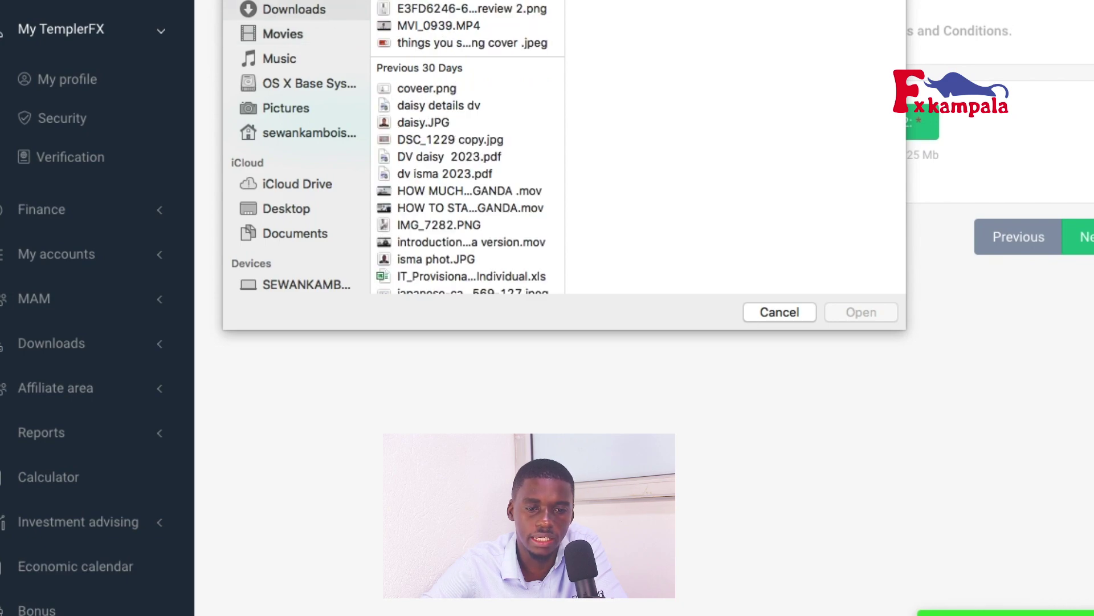
left_click(445, 7)
left_click(862, 312)
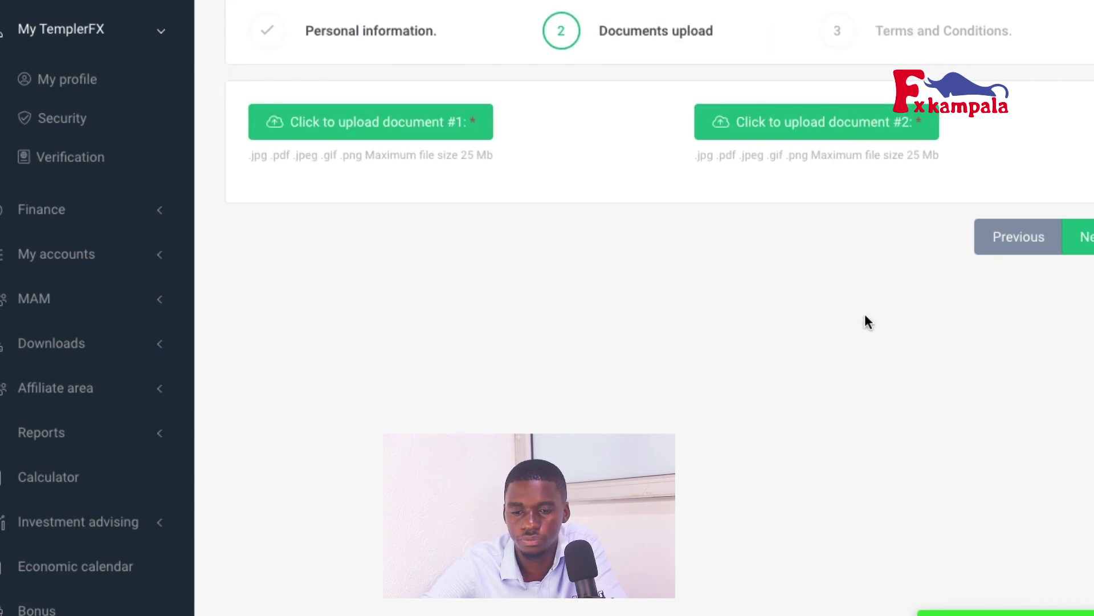
left_click(873, 132)
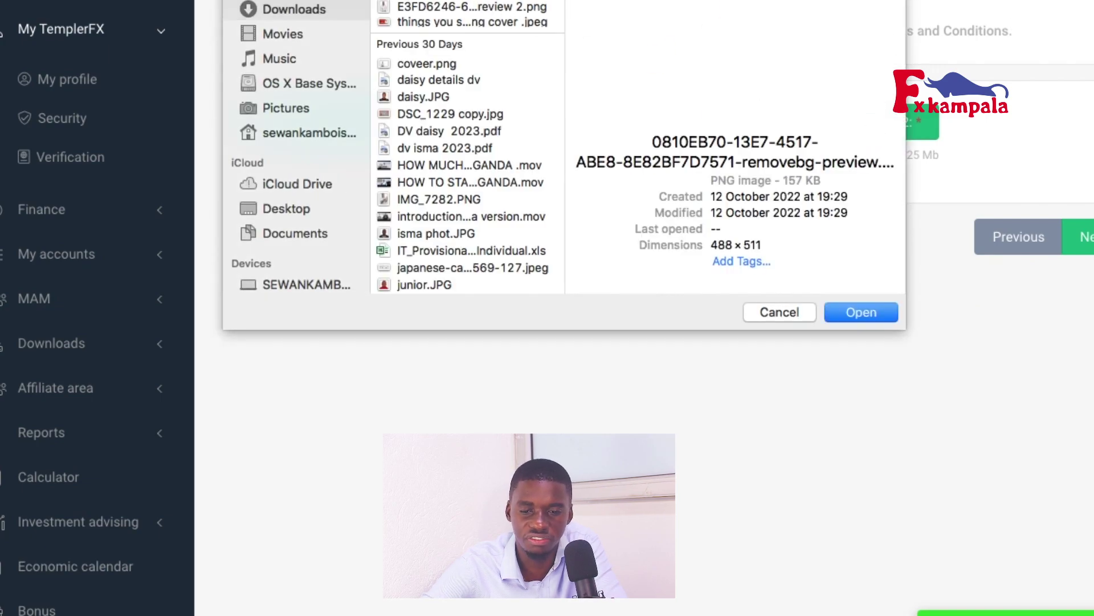
left_click(861, 311)
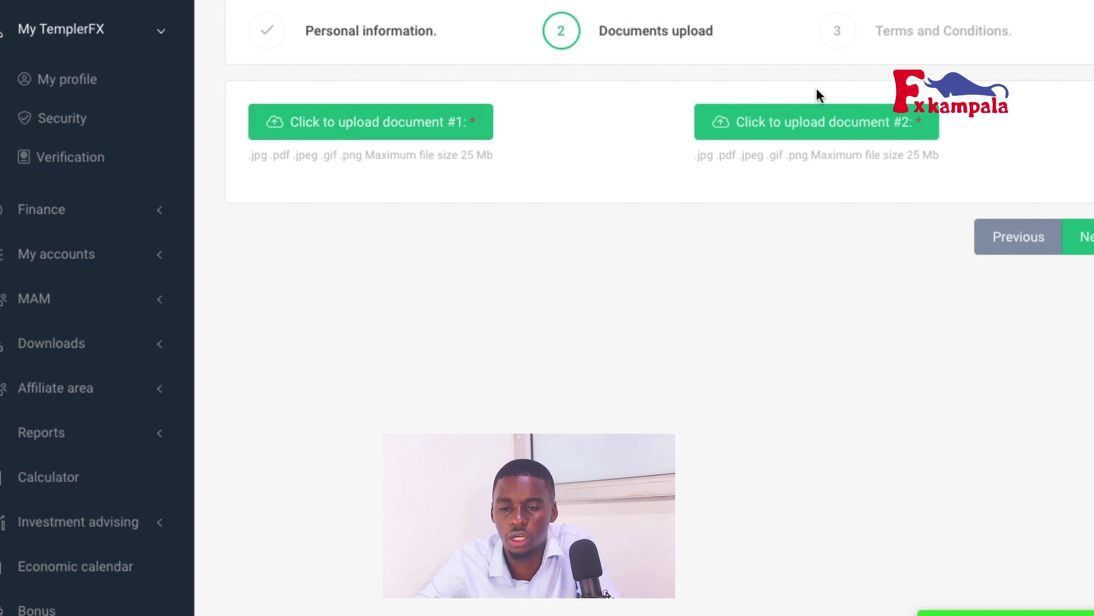
Advance to Terms and Conditions and accept the fast market policy, Customer Trading Account Agreement and TemplerFX Regulation rules.
left_click(1081, 237)
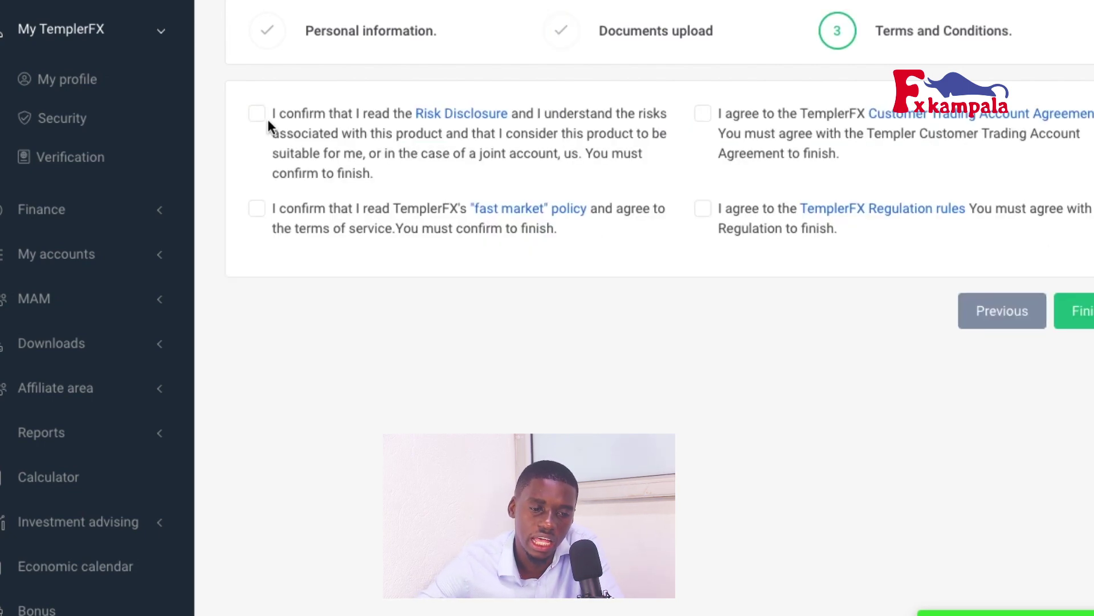
left_click(258, 209)
left_click(703, 113)
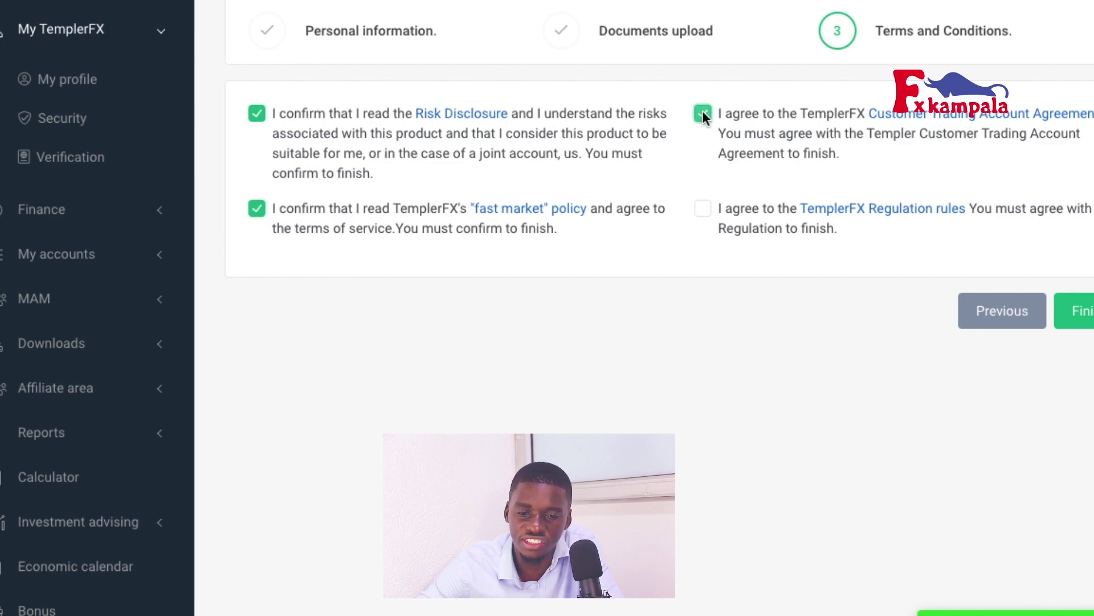
left_click(704, 208)
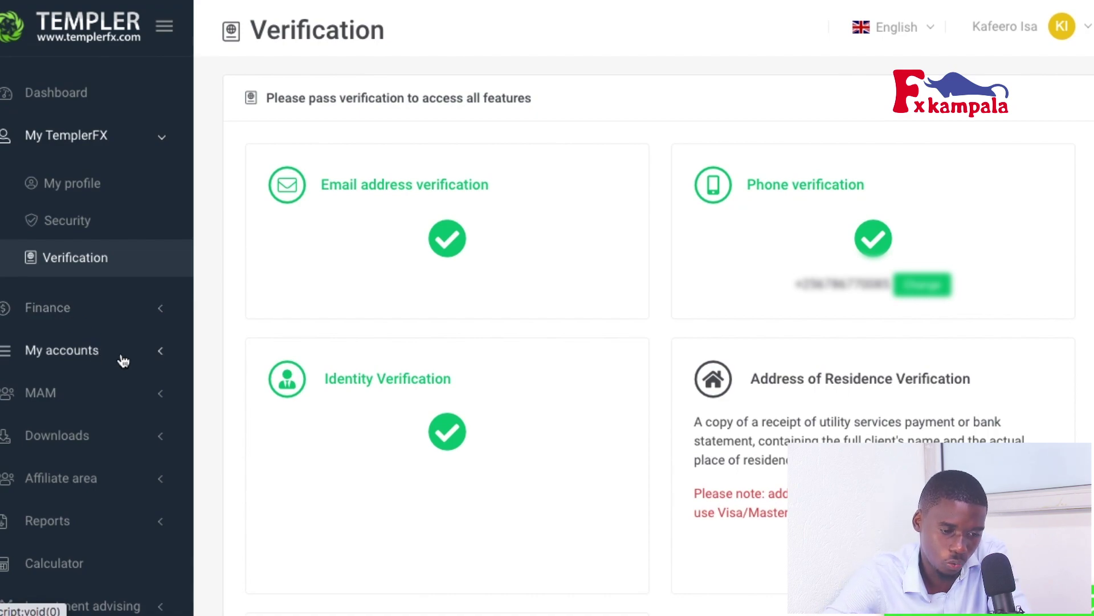
Expand My accounts in the sidebar and open the Accounts page.
left_click(145, 351)
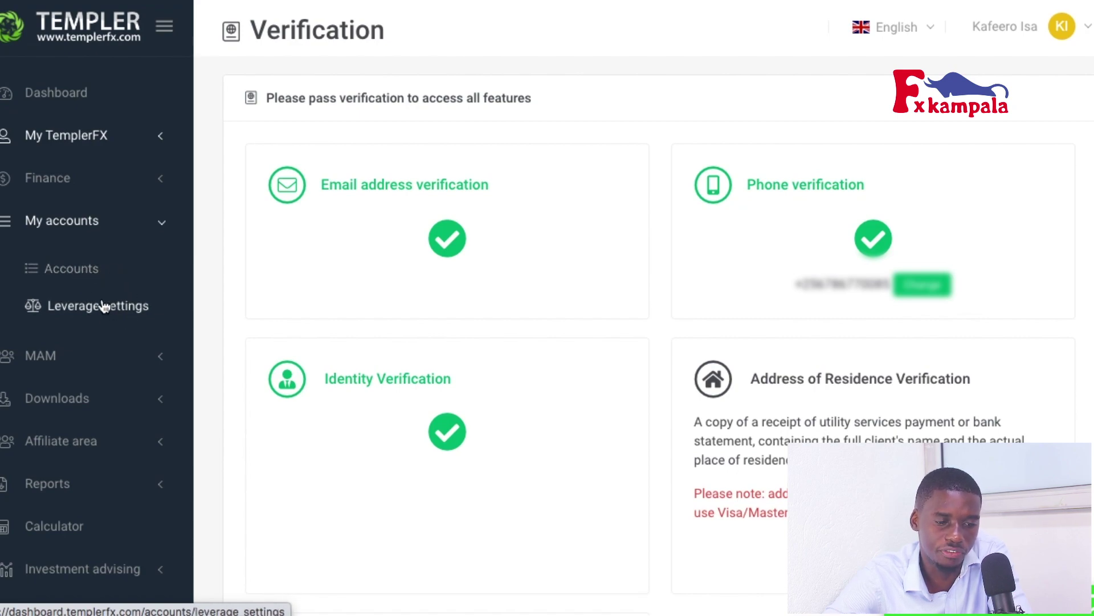
left_click(90, 274)
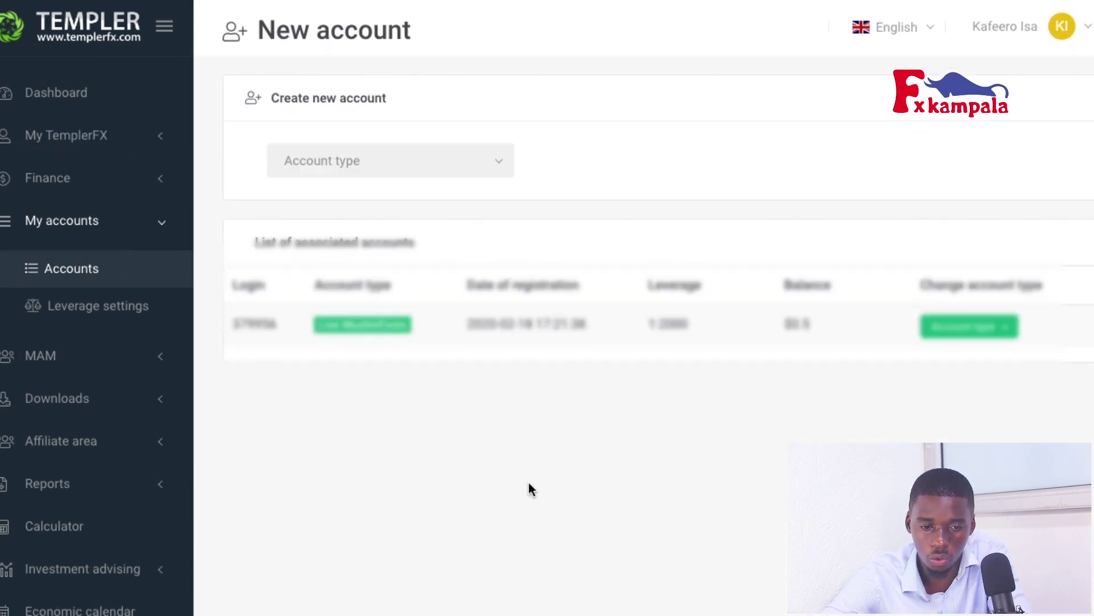
Choose Live MuslimForex from the Account type dropdown.
left_click(501, 166)
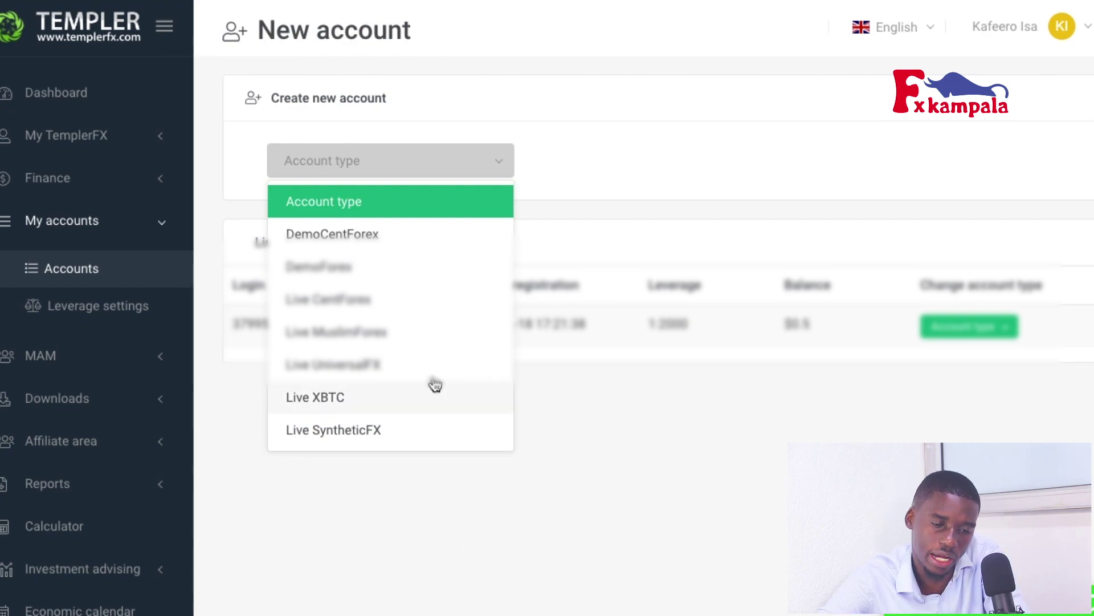
left_click(381, 336)
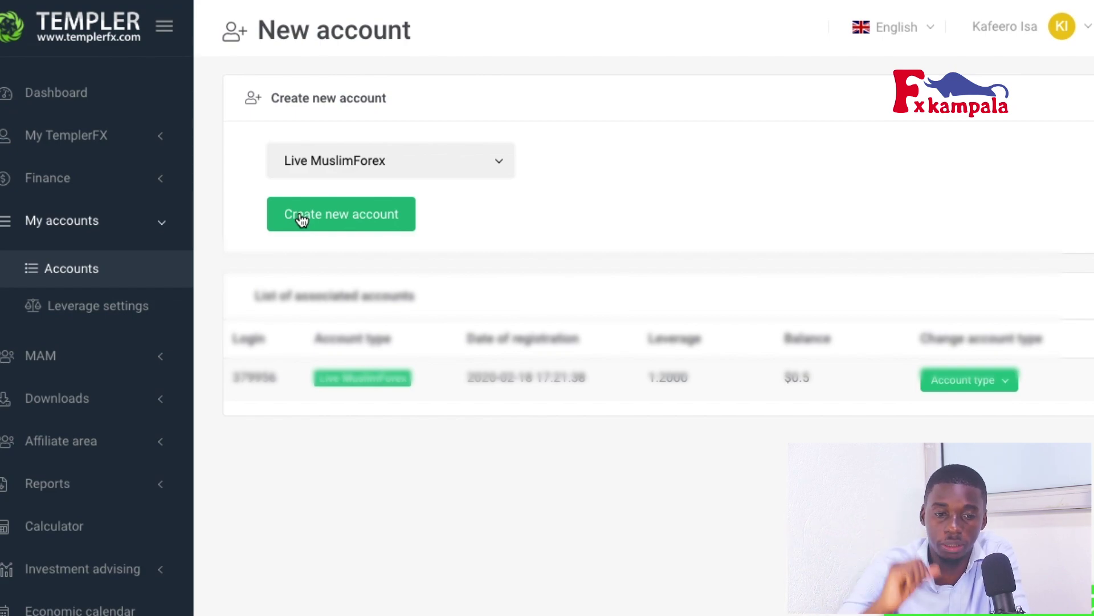
Create the new Live MuslimForex account and dismiss the success confirmation.
left_click(358, 215)
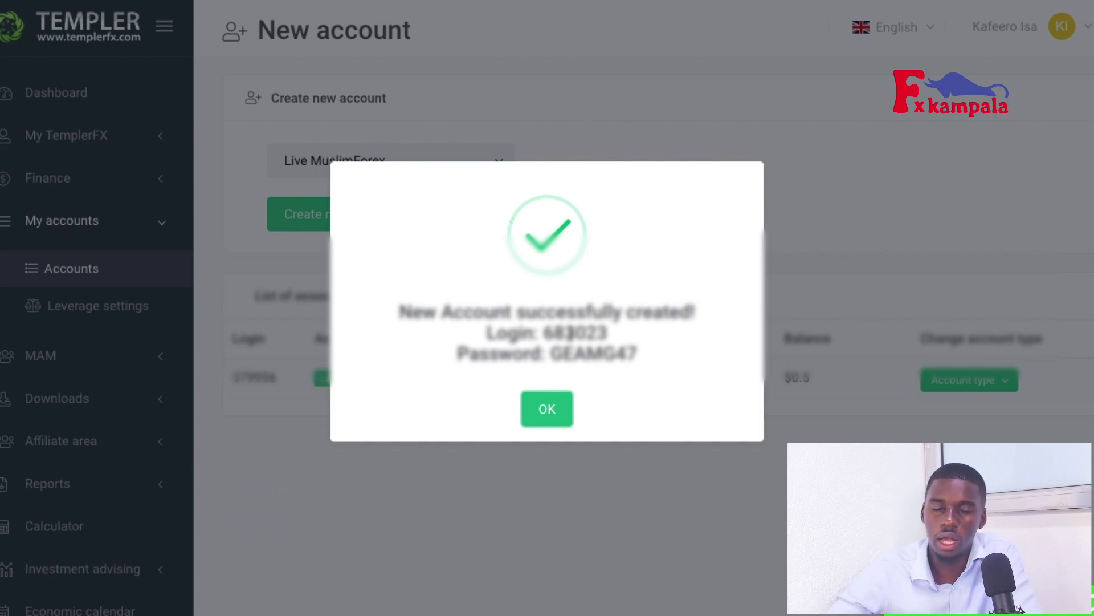
left_click(555, 412)
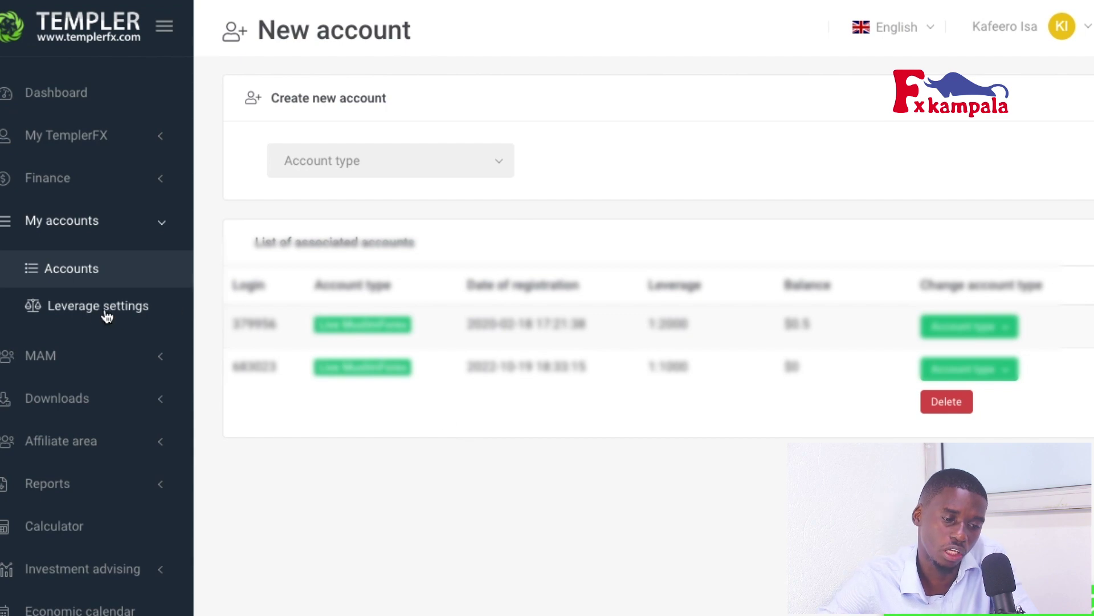
Open the trading Platforms download page from the Downloads section.
left_click(108, 396)
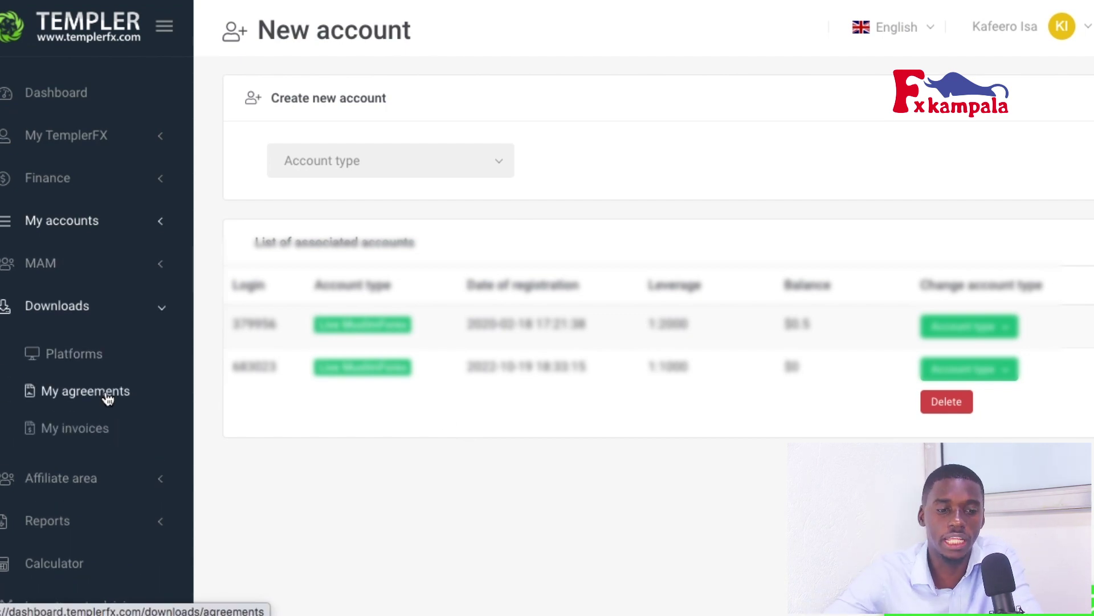
left_click(96, 355)
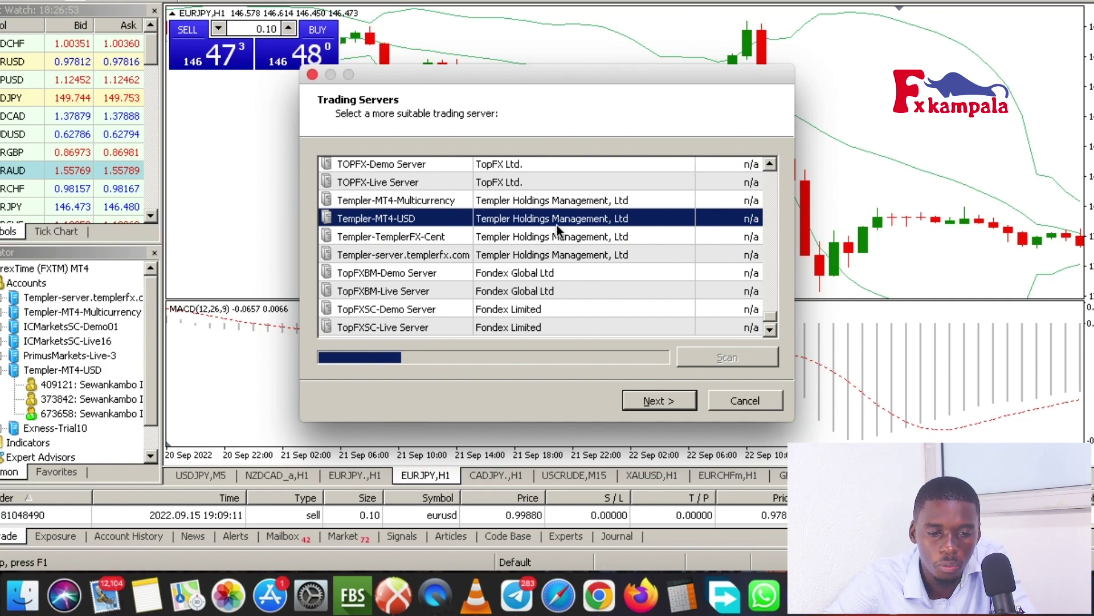
Continue with the Templer-MT4-USD server and choose to log into an existing trade account.
scroll(557, 216, "down", 1)
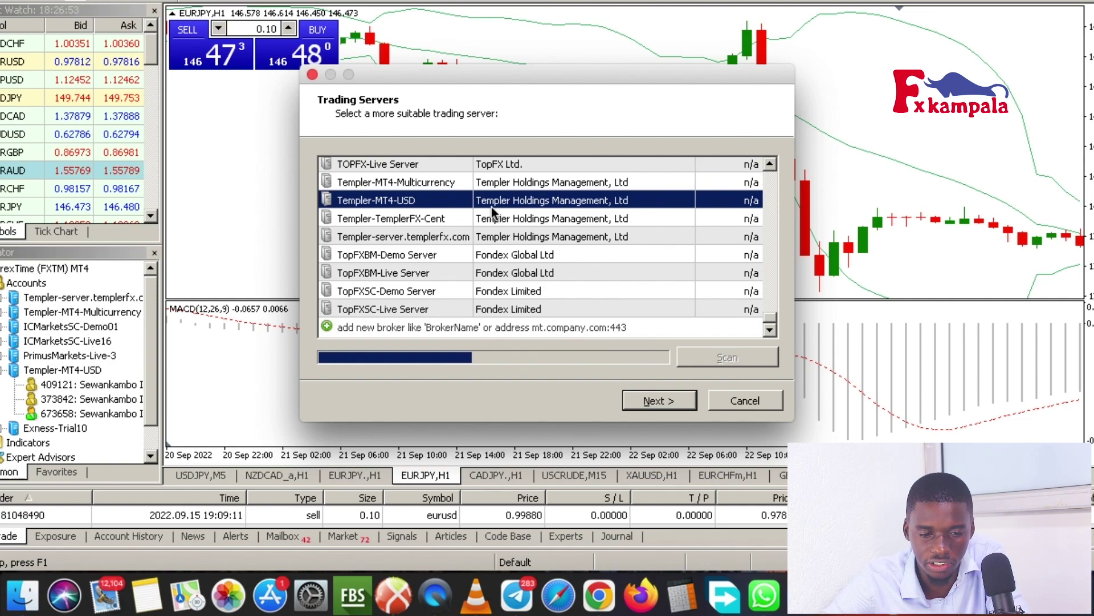
left_click(681, 405)
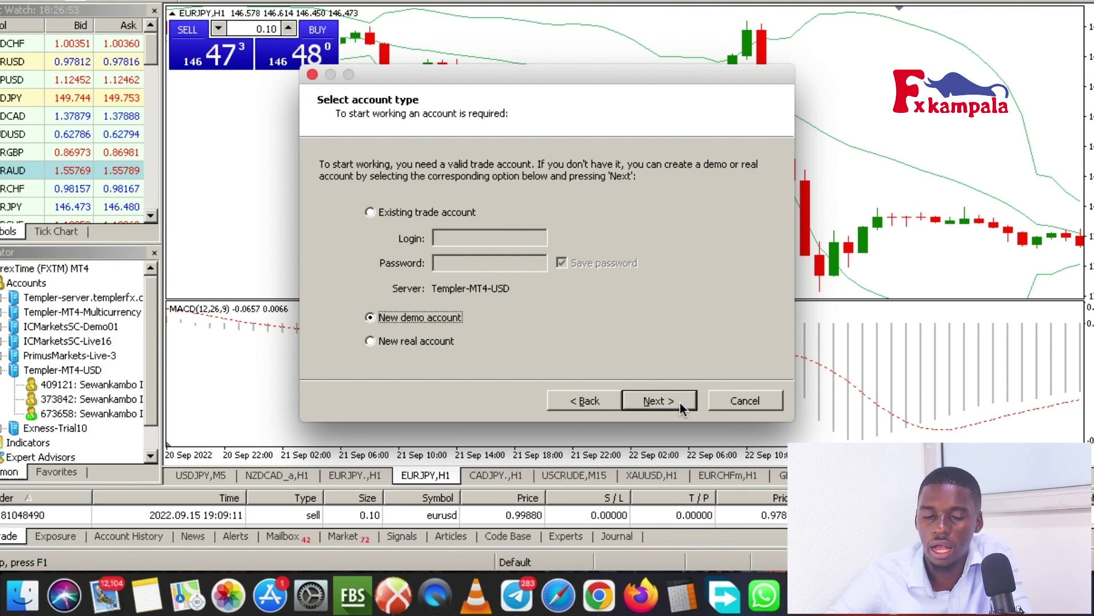
left_click(369, 213)
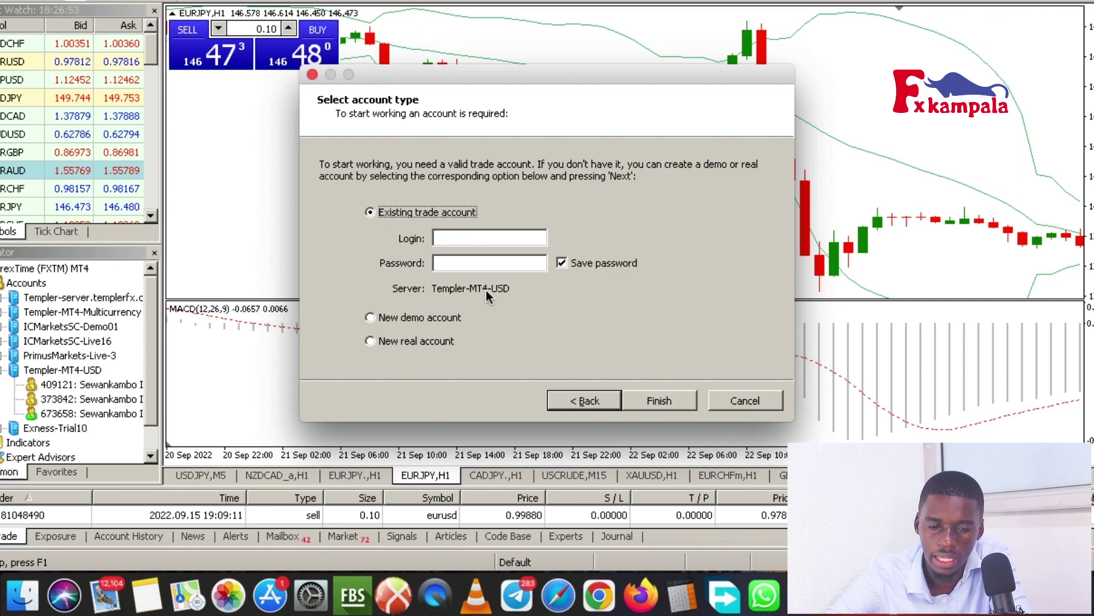
left_click(480, 238)
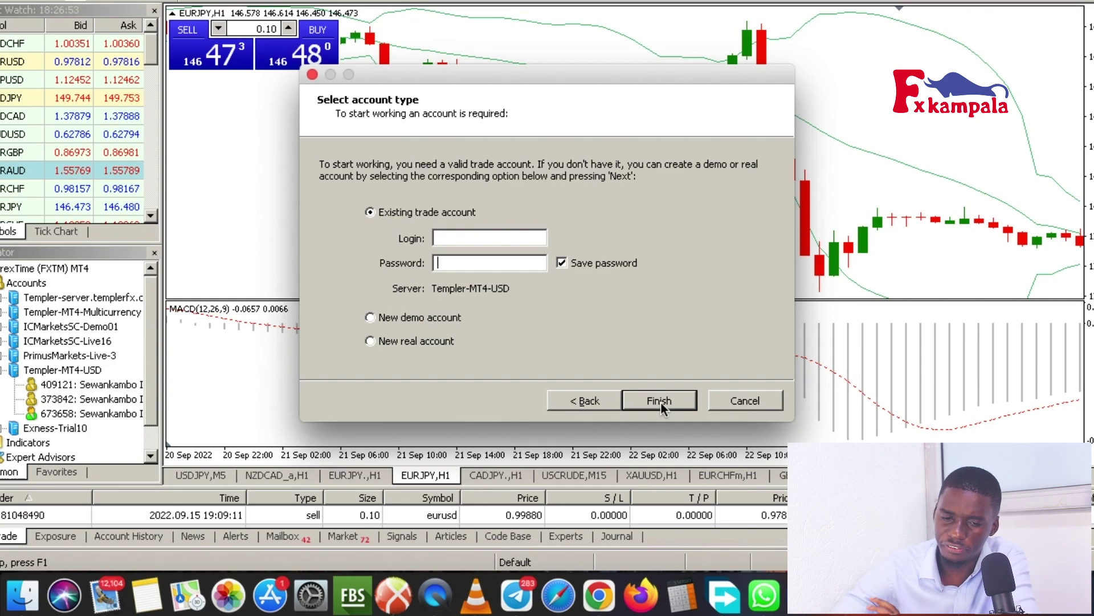
Cancel the MetaTrader 4 Select account type dialog.
left_click(760, 404)
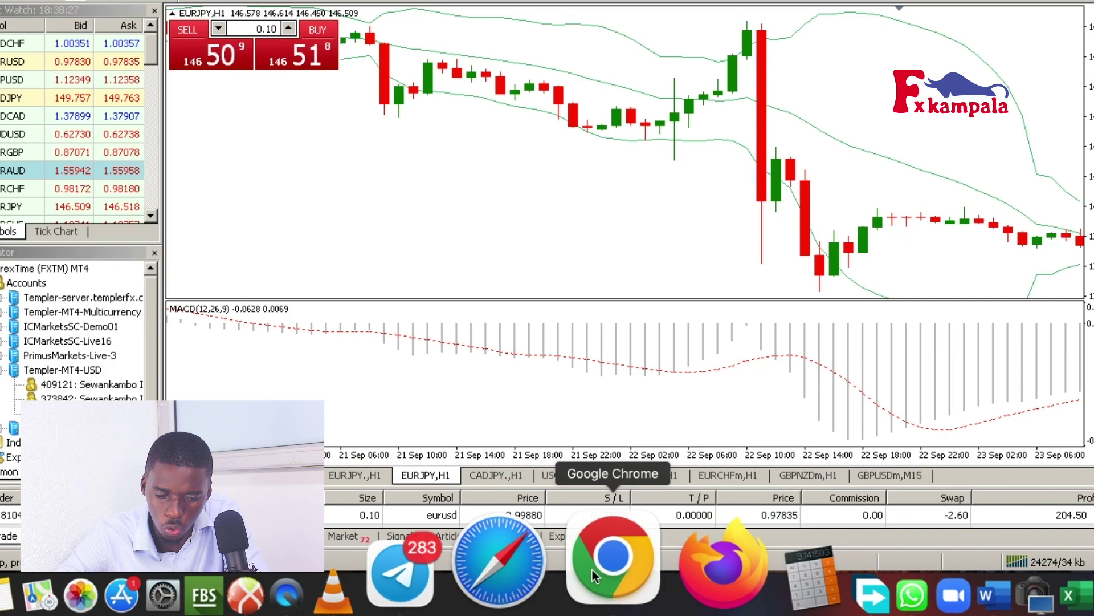
Return to the members area in Chrome and expand the Finance section.
left_click(593, 569)
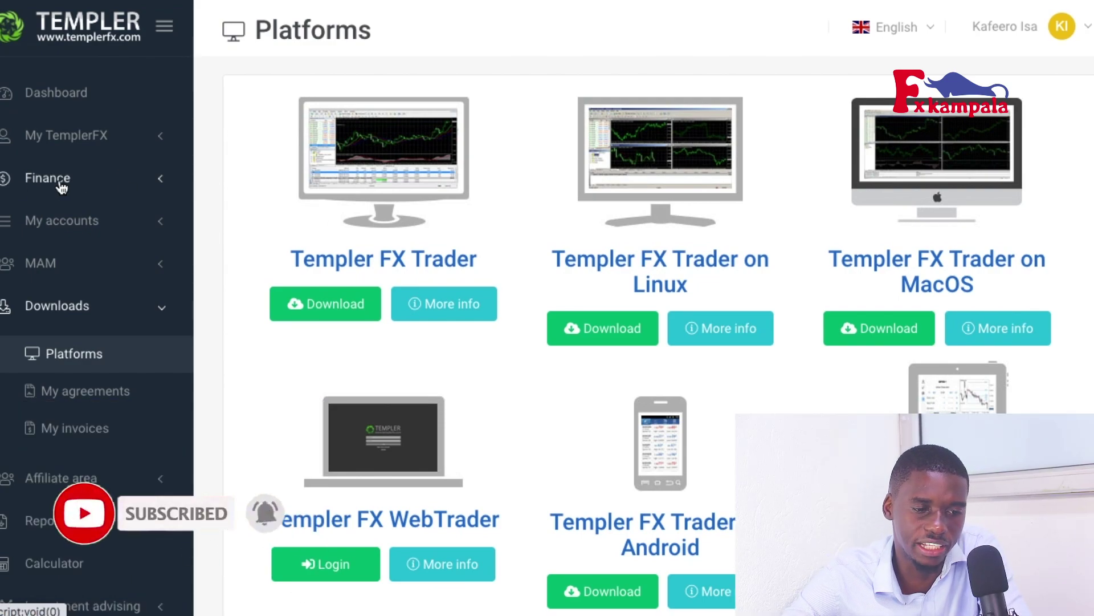
left_click(78, 189)
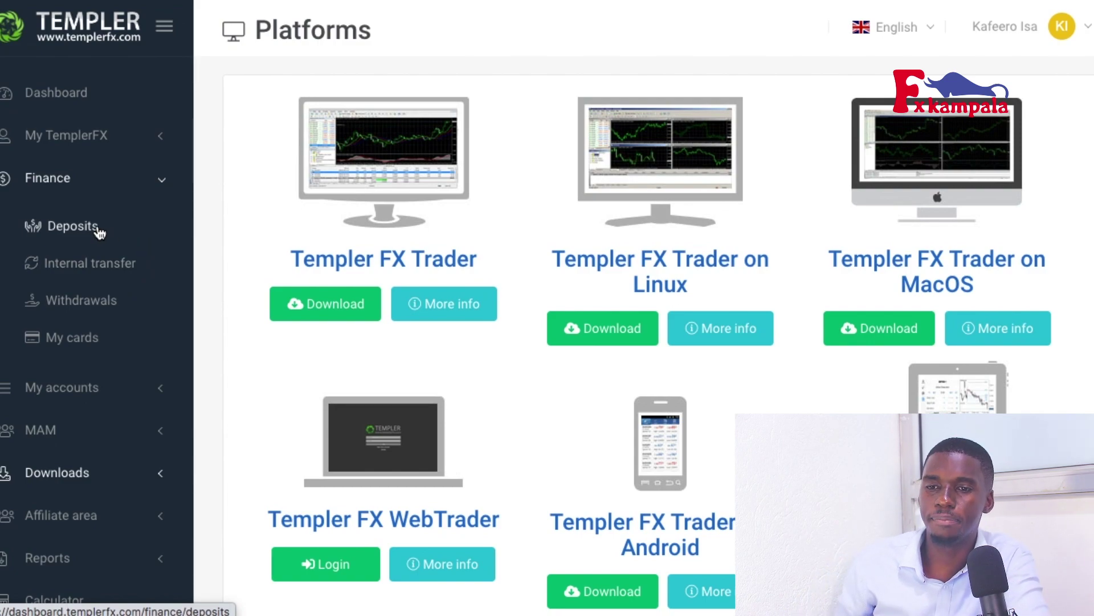
On the Deposits page, select the newly created Live MuslimForex account to fund.
left_click(72, 226)
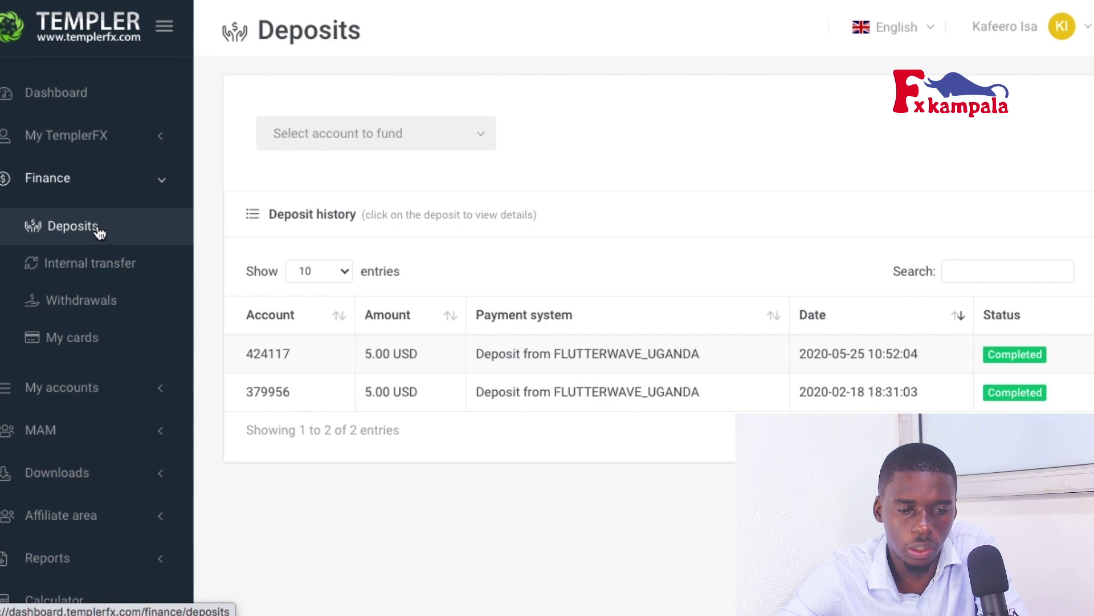
left_click(480, 139)
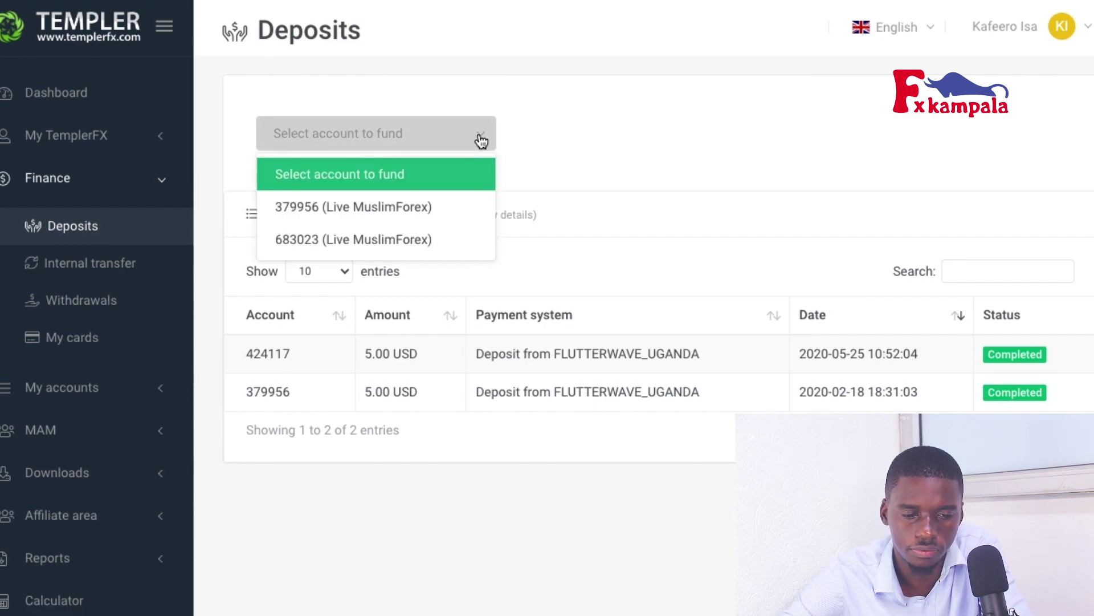
left_click(418, 242)
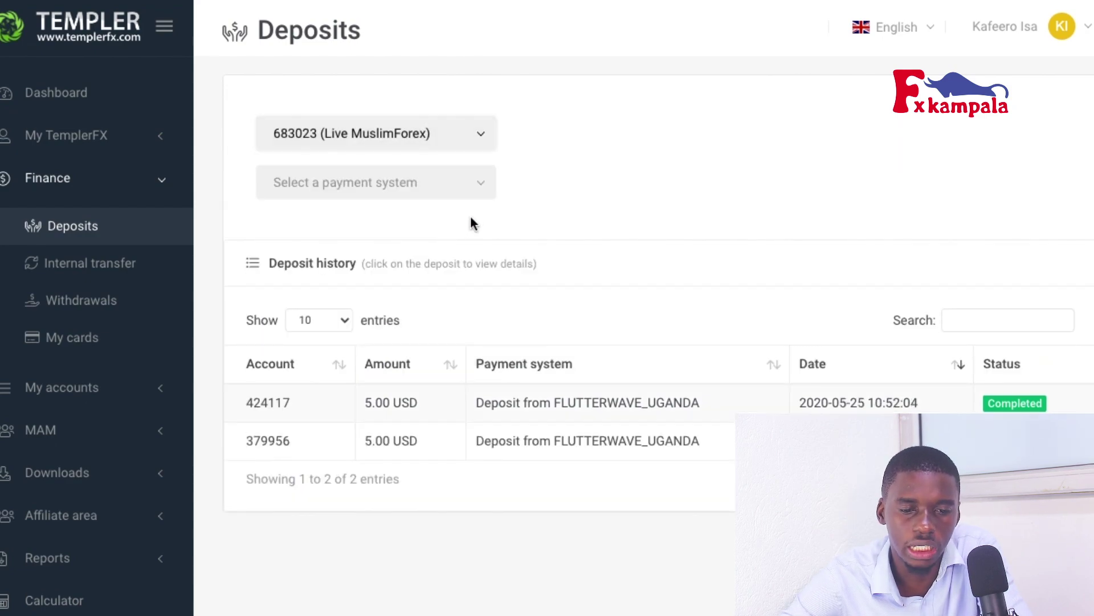
Choose Mobile Money Uganda (Agent) as the payment system and start entering the amount.
left_click(492, 190)
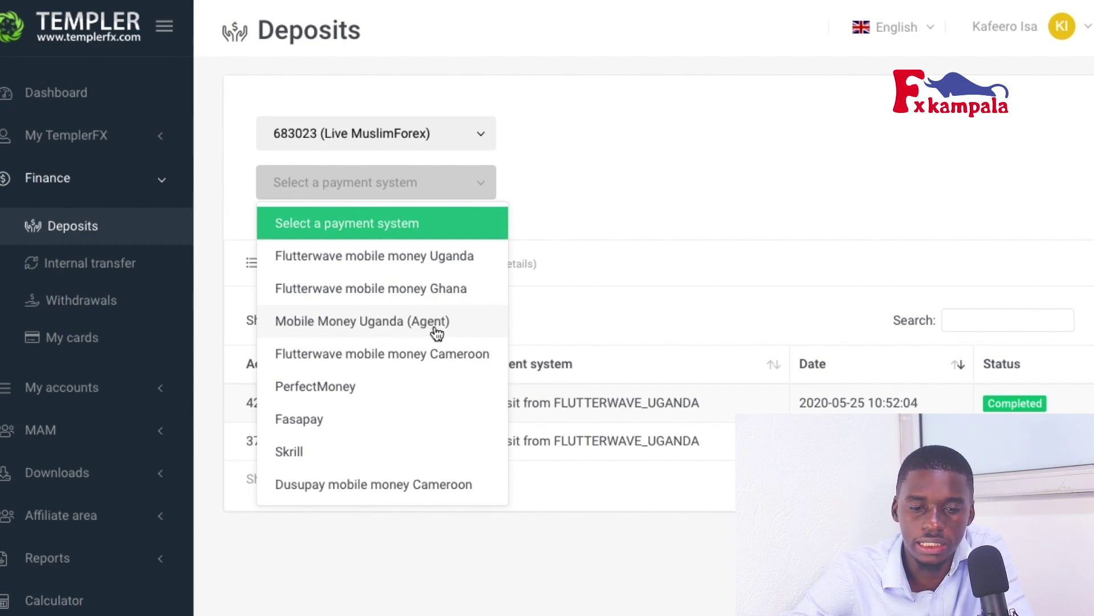
left_click(433, 326)
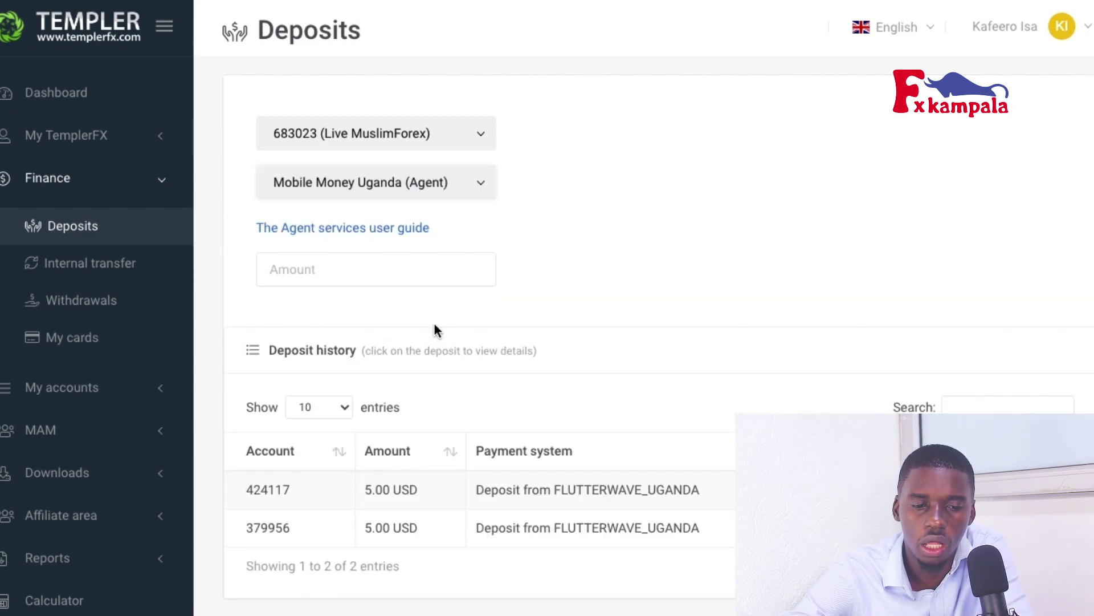
left_click(416, 267)
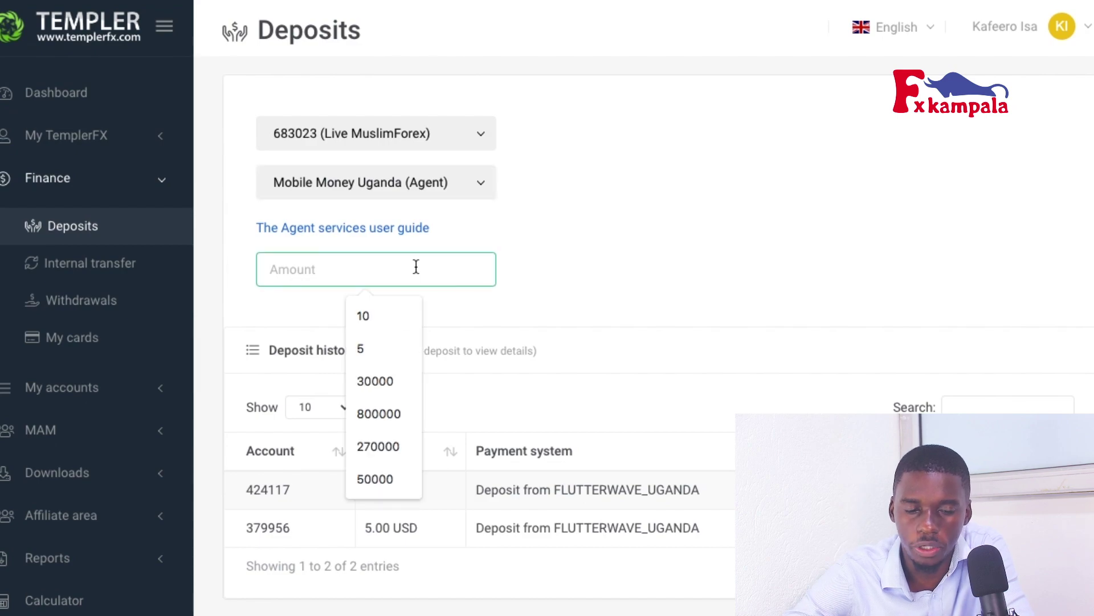
type("1")
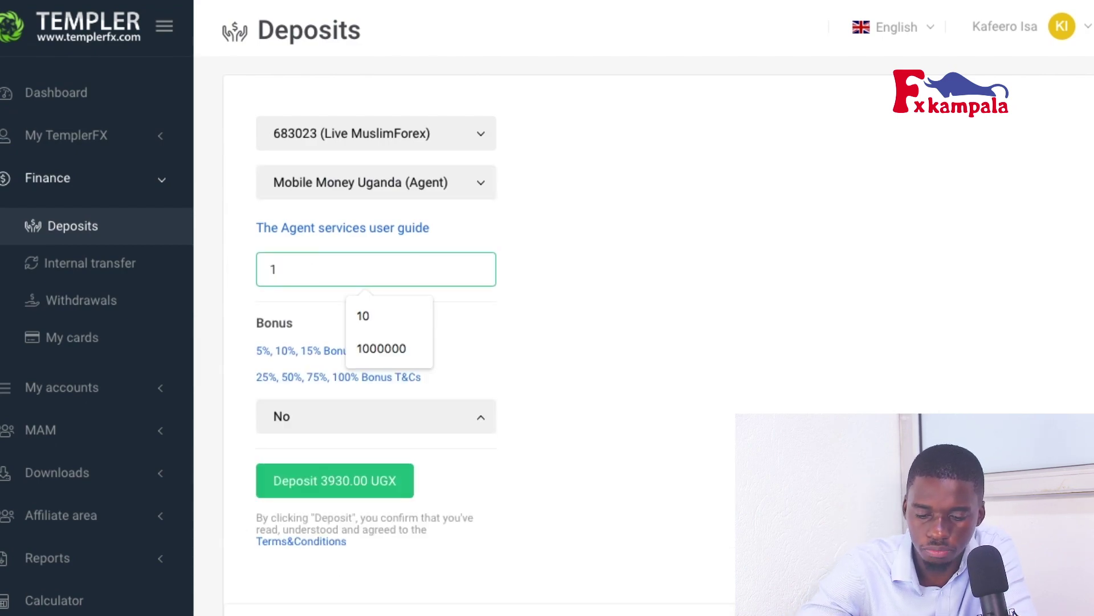
key("BackSpace")
Enter a deposit amount of 10, pick the 15% bonus, and submit the 39300.00 UGX deposit.
type("10")
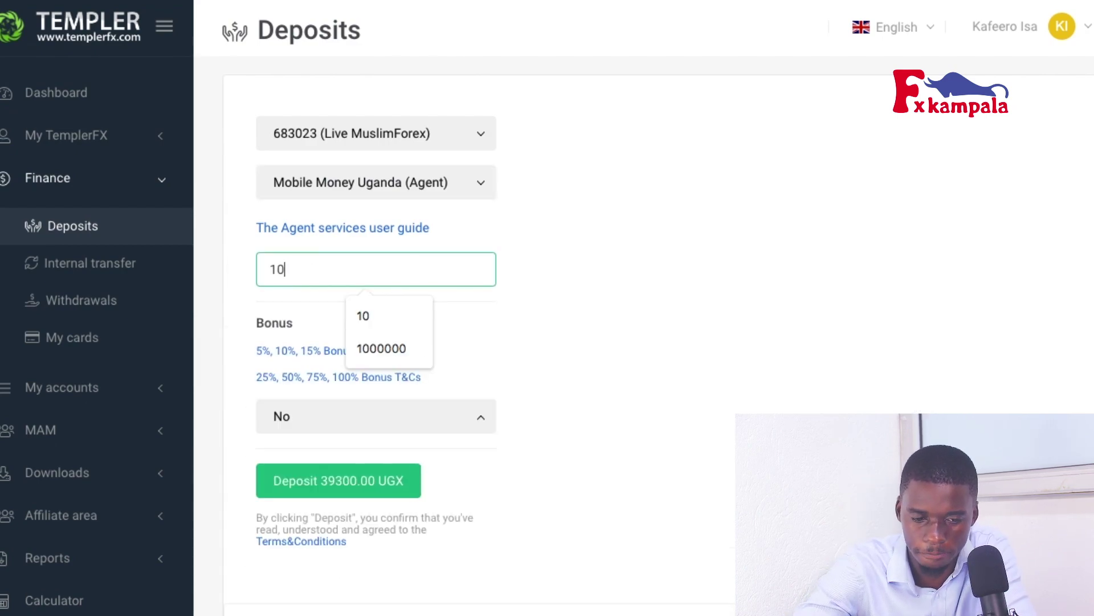
left_click(550, 330)
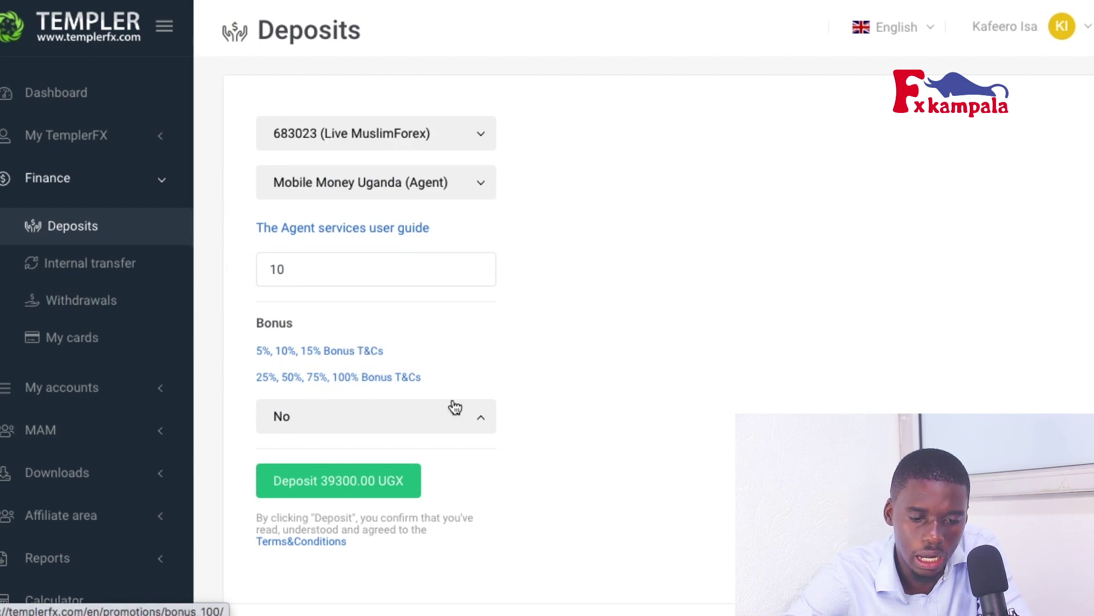
left_click(487, 420)
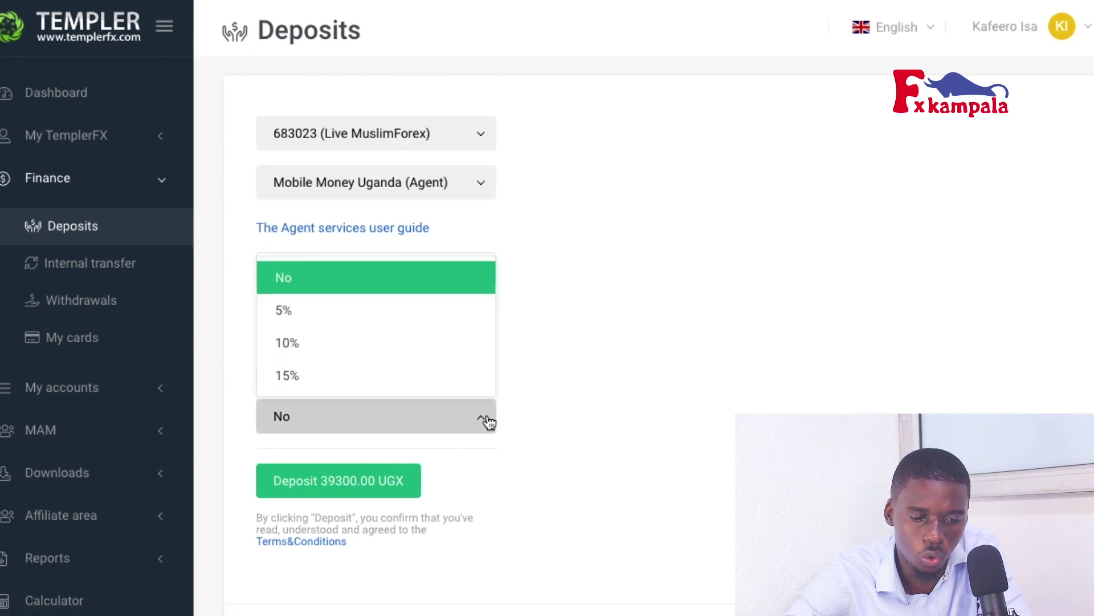
left_click(314, 383)
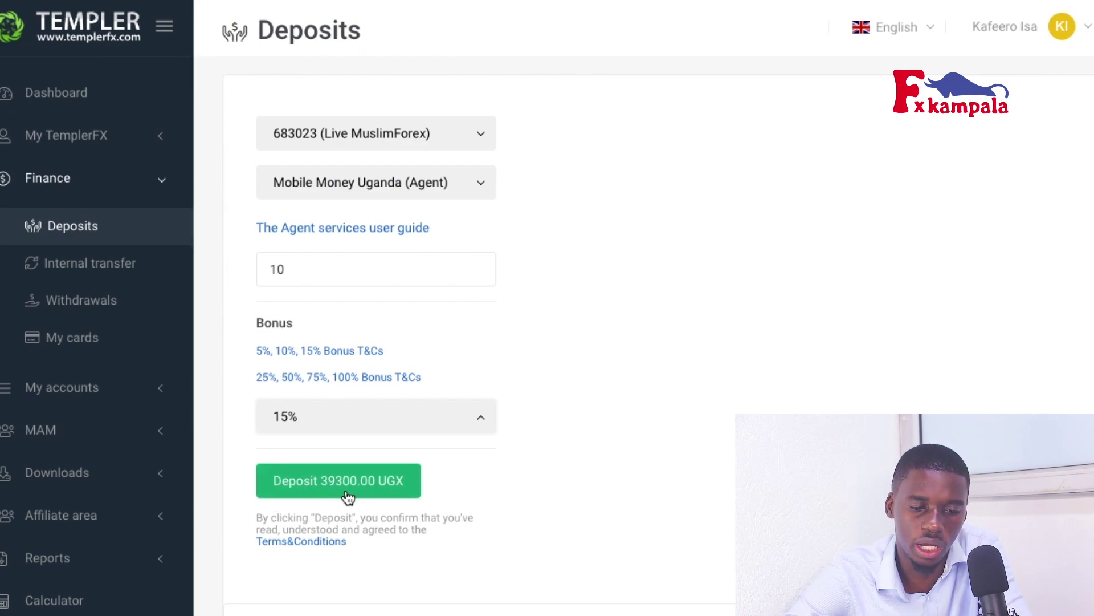
left_click(376, 490)
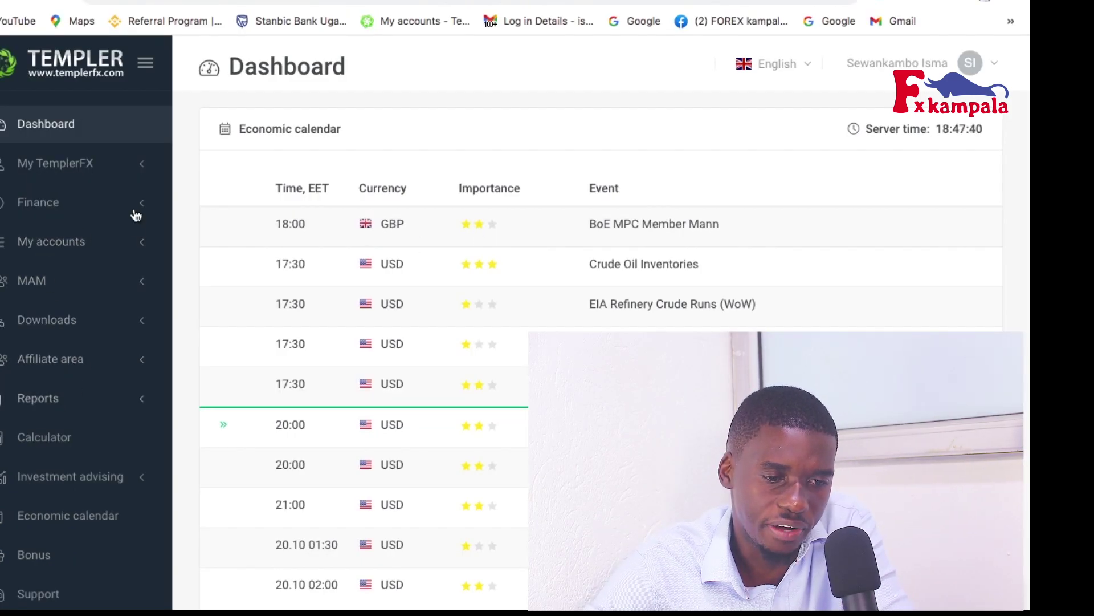
left_click(112, 202)
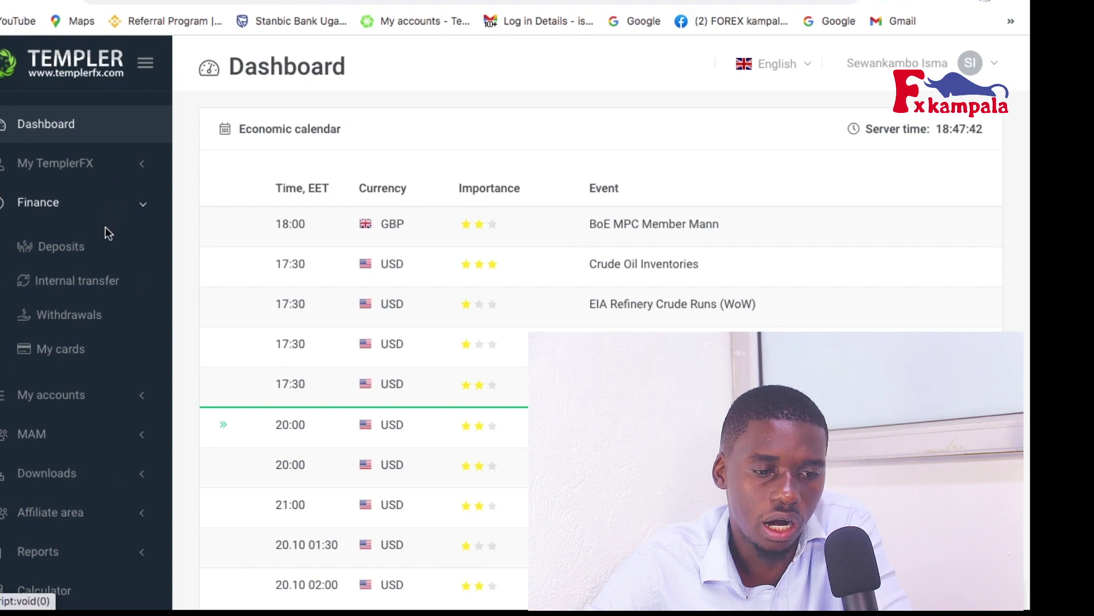
left_click(106, 316)
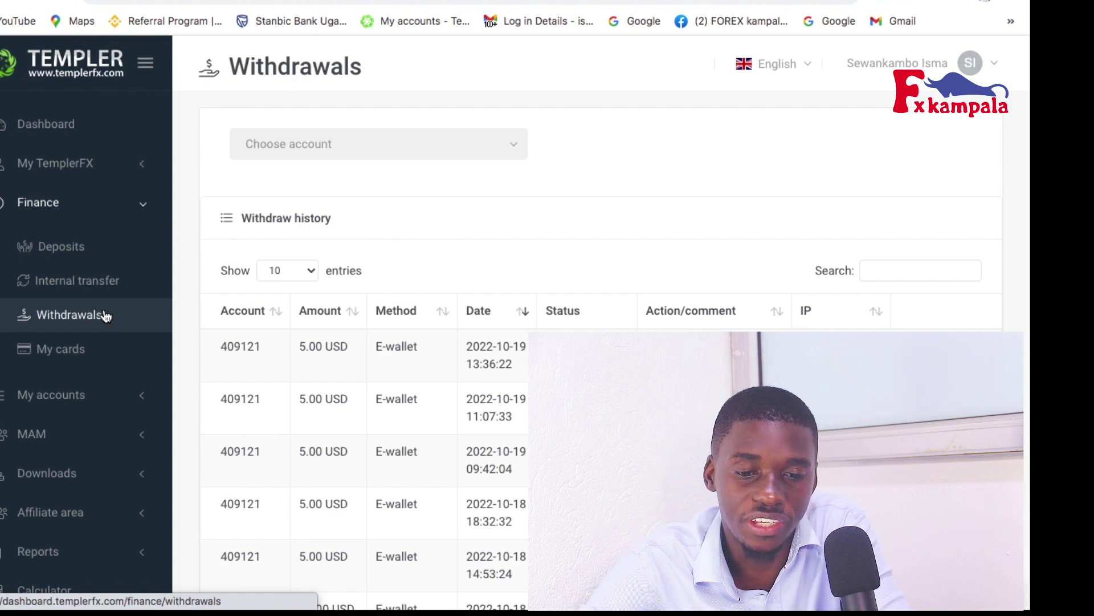
left_click(506, 147)
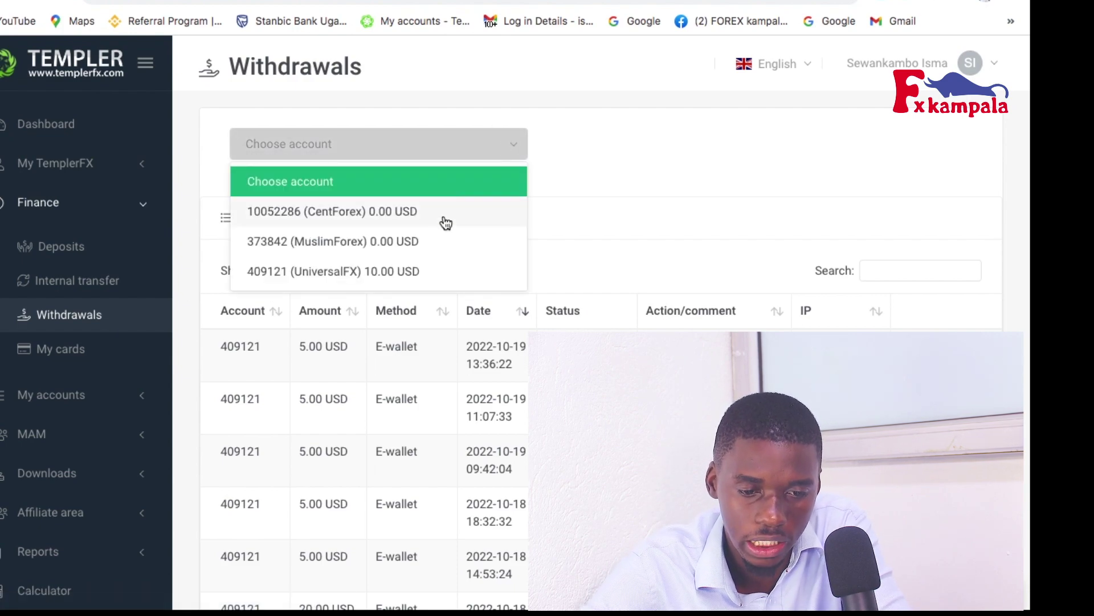
left_click(423, 272)
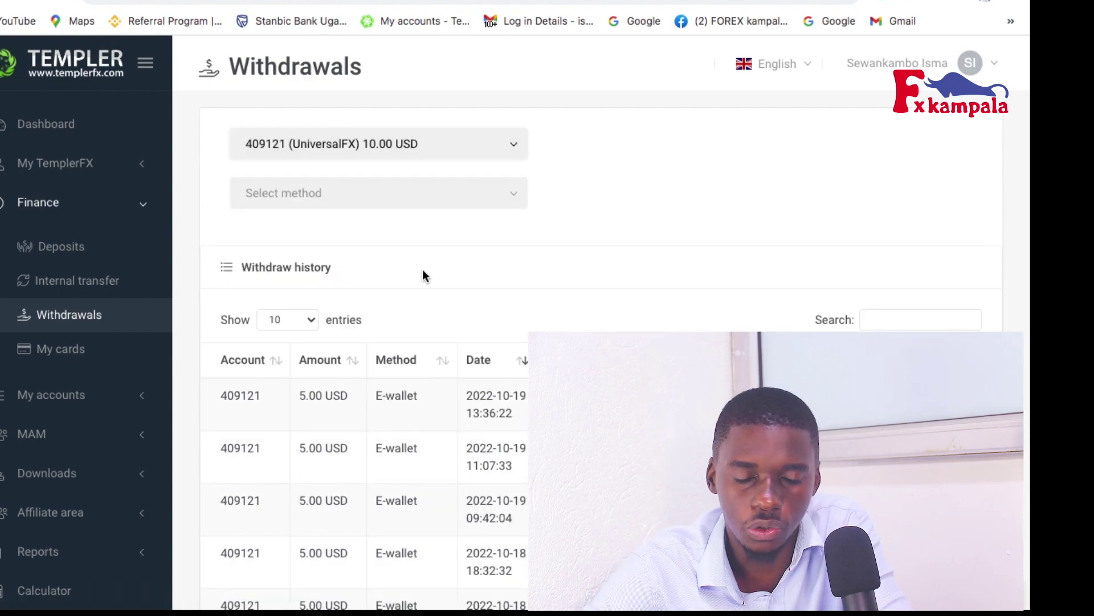
left_click(519, 201)
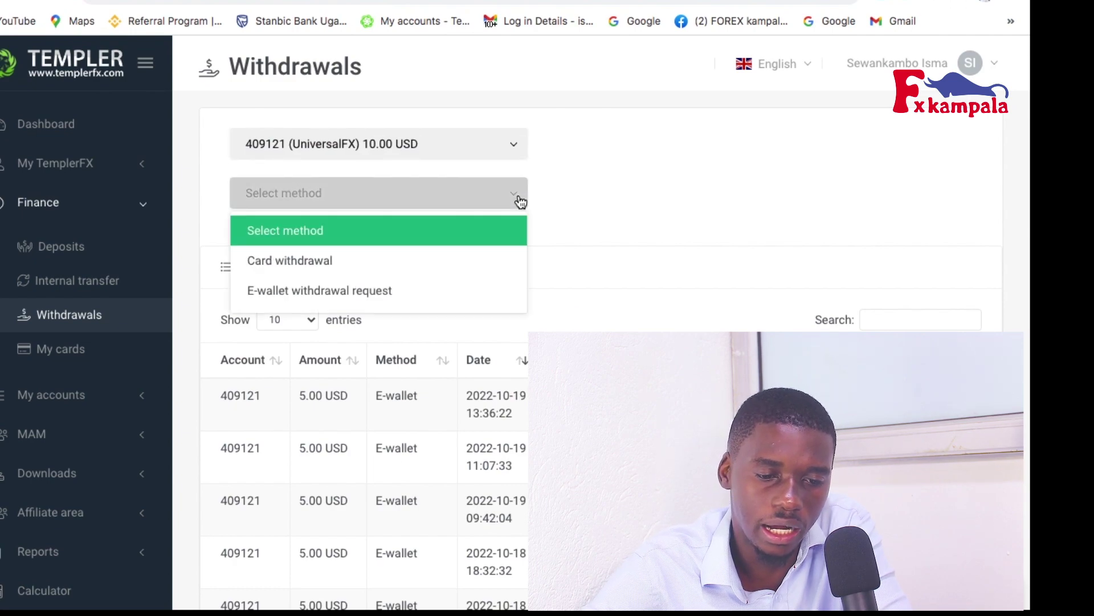
left_click(398, 295)
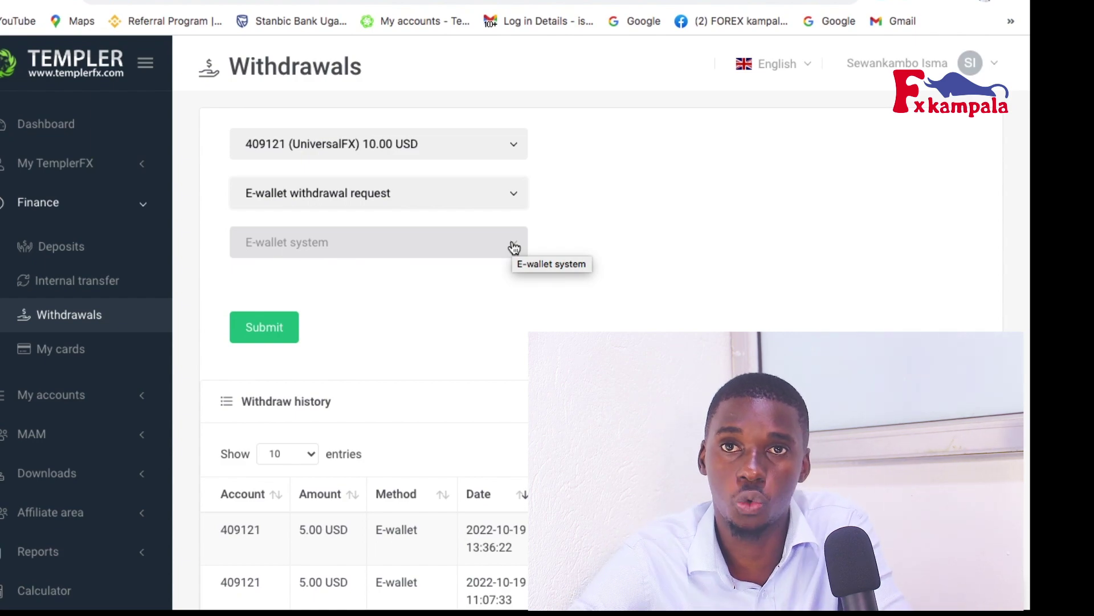
Choose Mobile Money Uganda (Agent) as the e-wallet system and pick the saved mobile number.
left_click(514, 248)
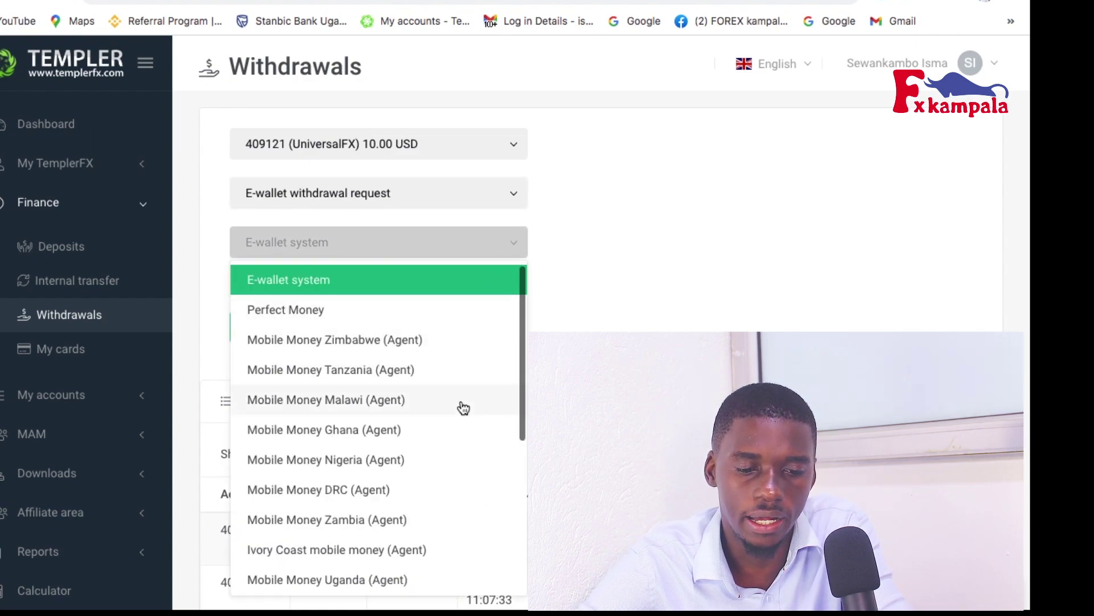
scroll(463, 408, "down", 5)
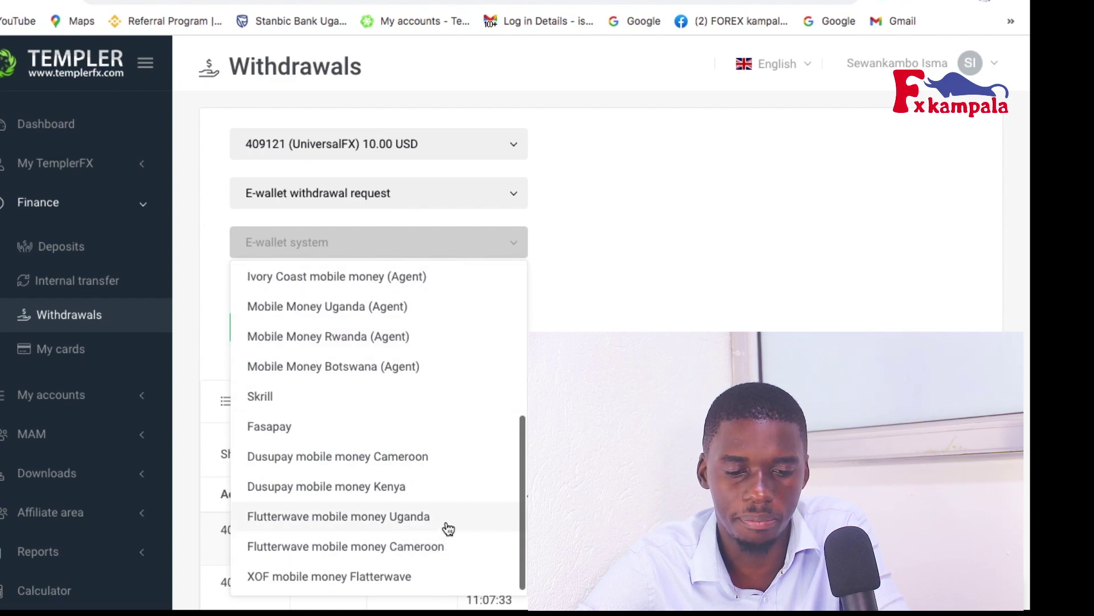
scroll(456, 452, "up", 2)
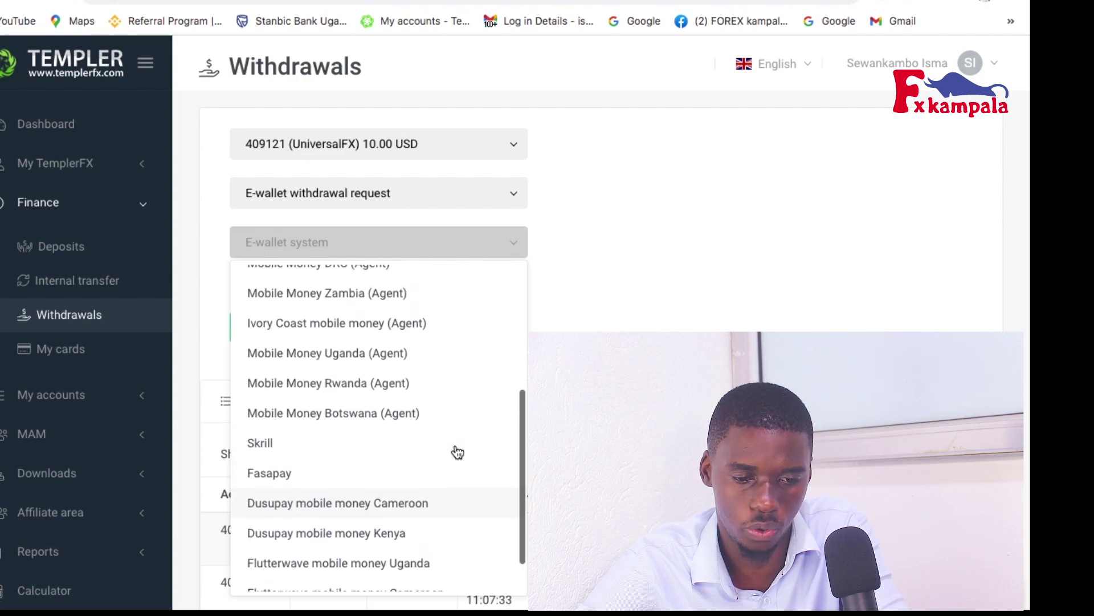
left_click(397, 366)
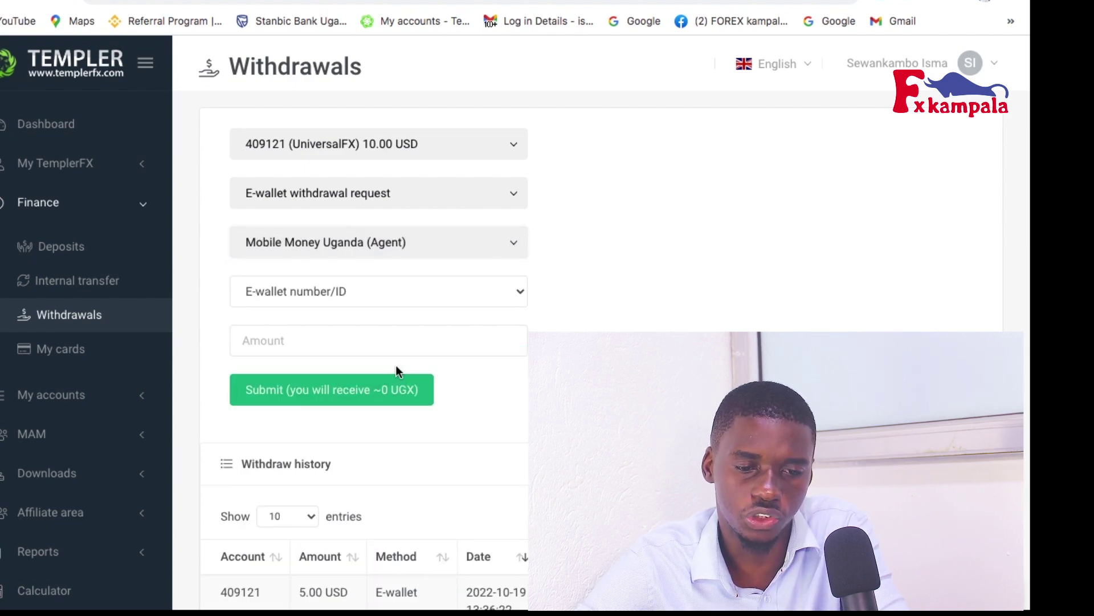
left_click(518, 296)
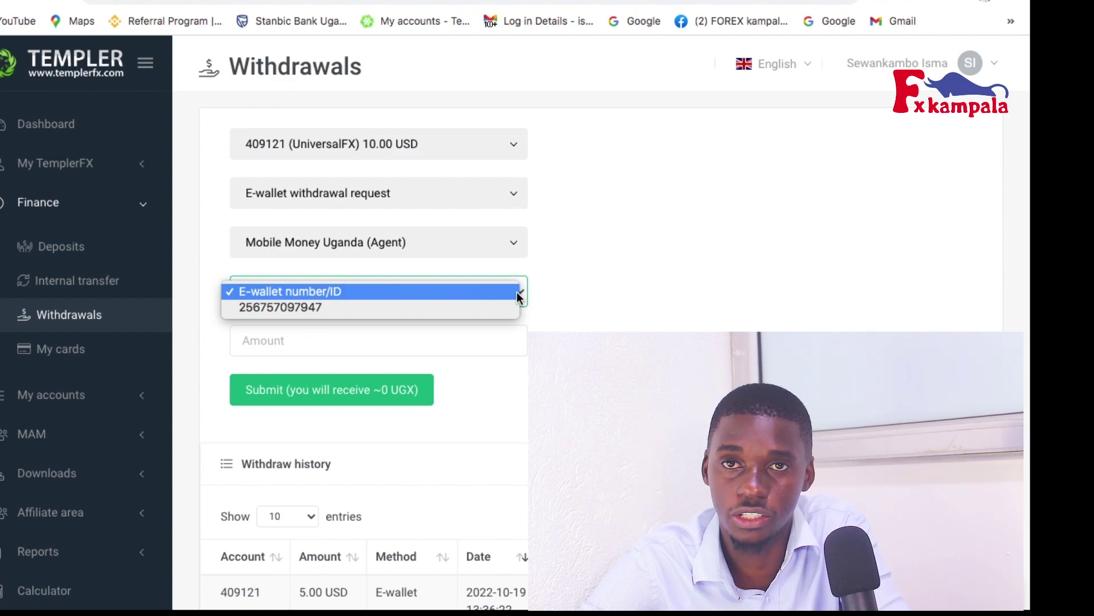
left_click(418, 308)
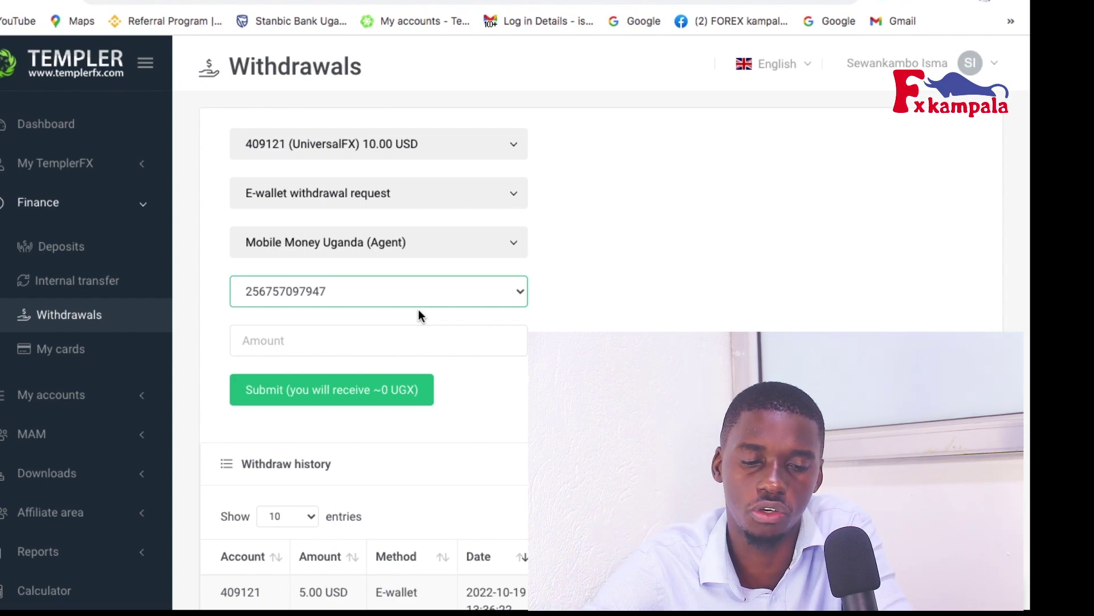
Enter a withdrawal amount of 10 (about 37012 UGX) and submit the request.
left_click(344, 337)
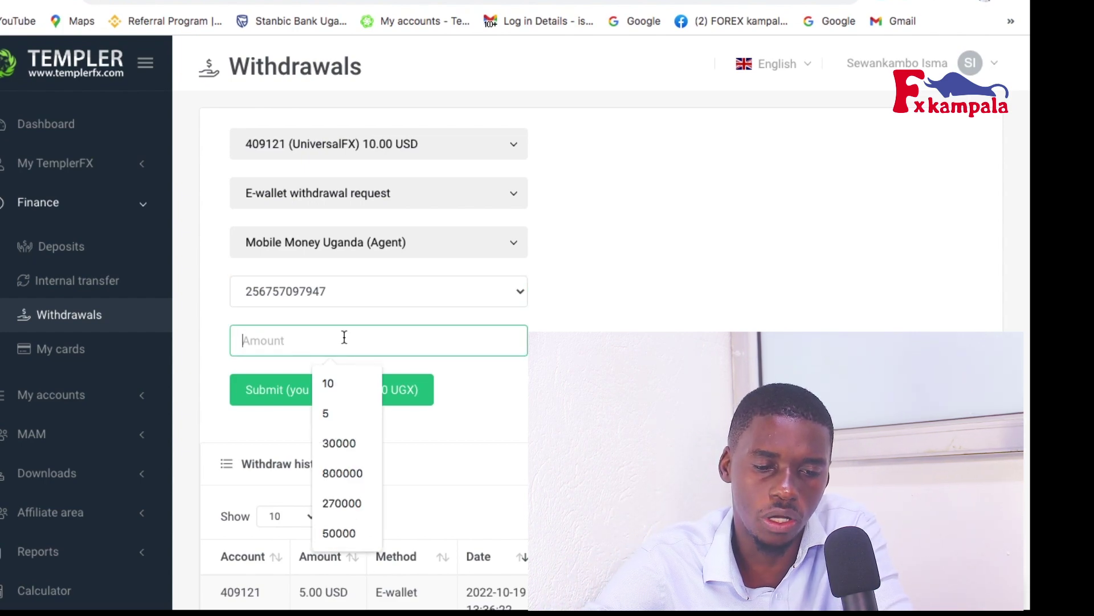
type("10")
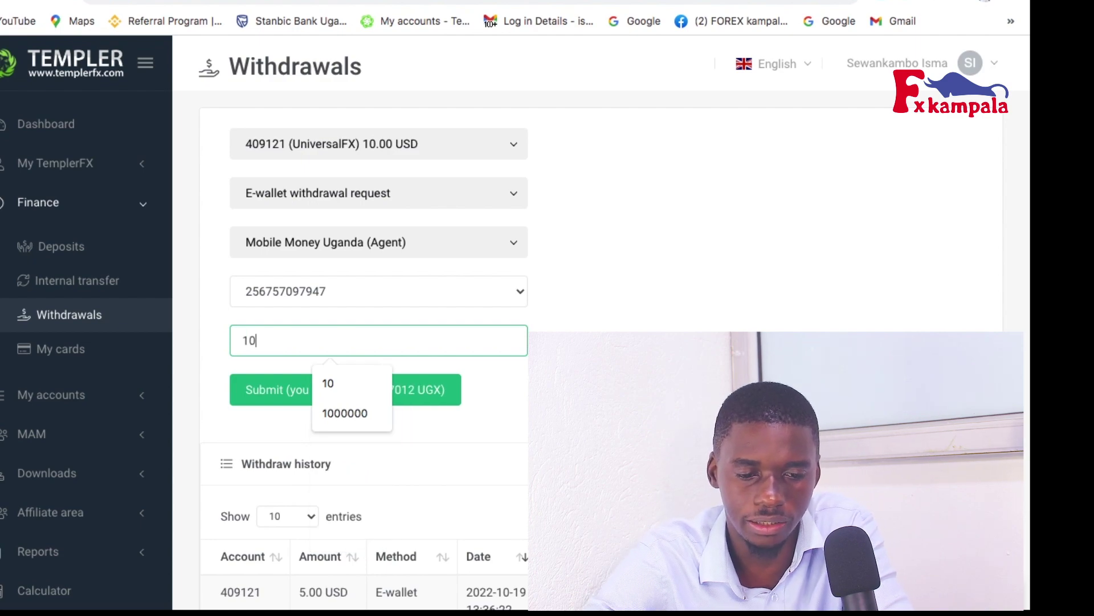
key("Tab")
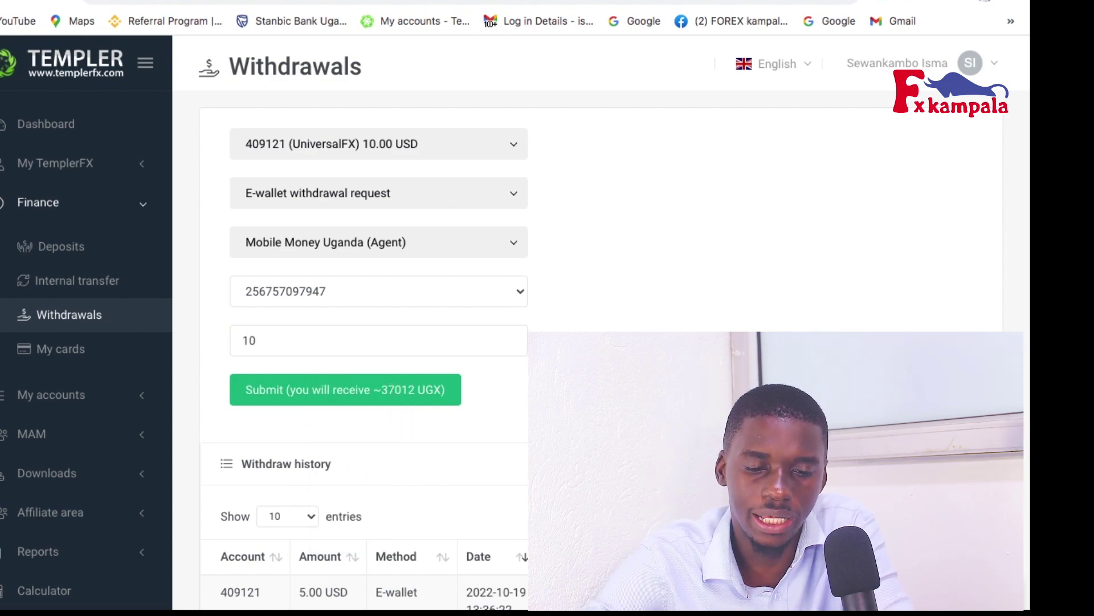
left_click(406, 393)
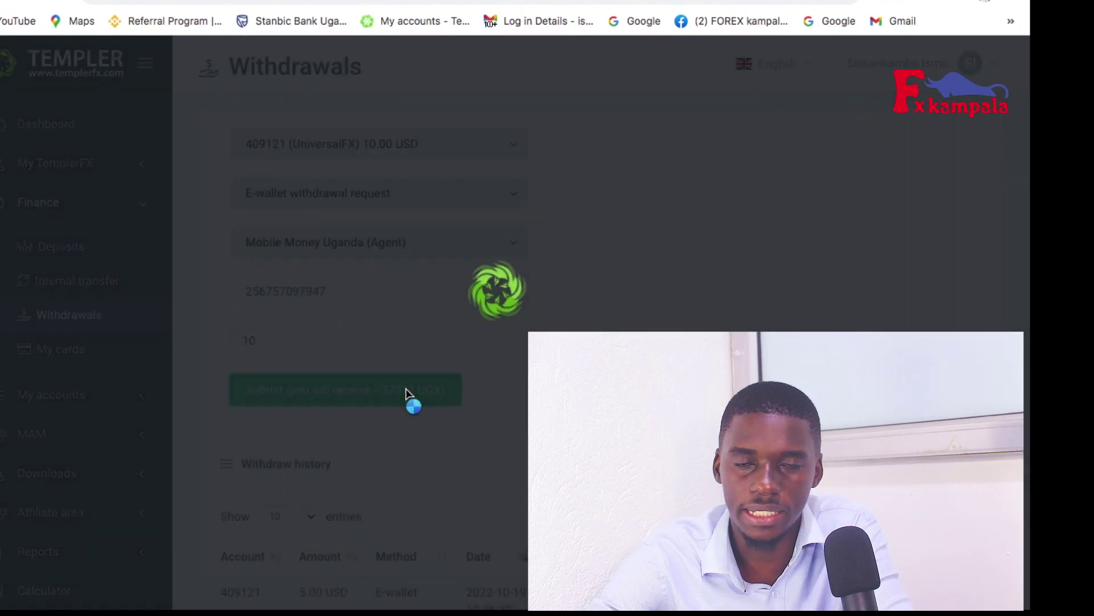